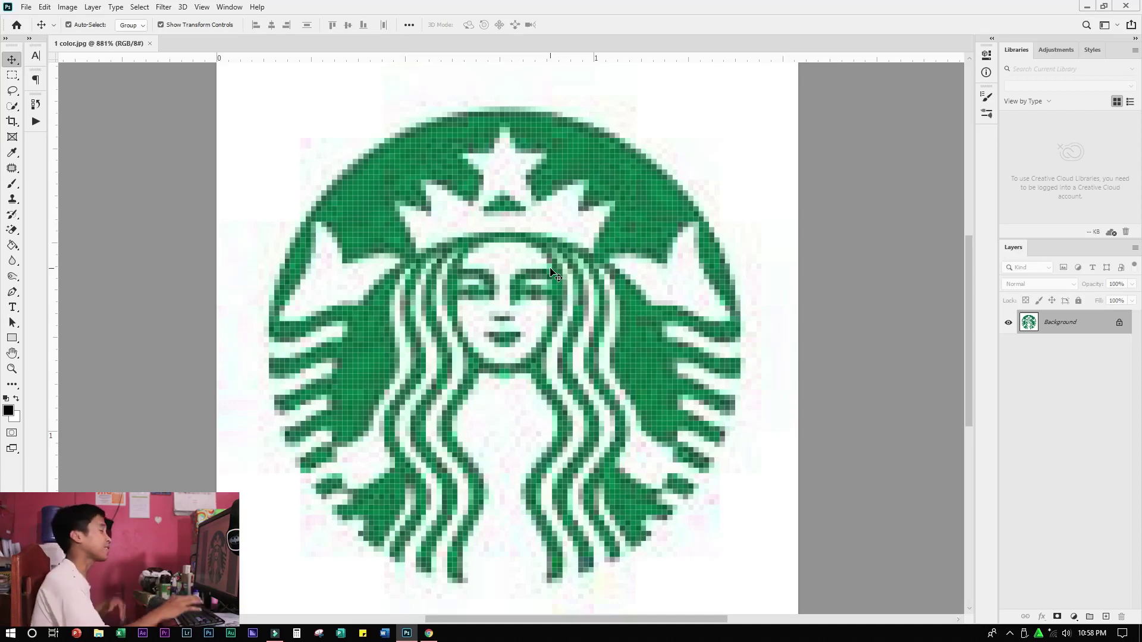
Step: Sample the logo's green beside the crown's star as the foreground color and check it in the Color Picker
scroll(646, 347, "down", 3)
scroll(565, 289, "up", 3)
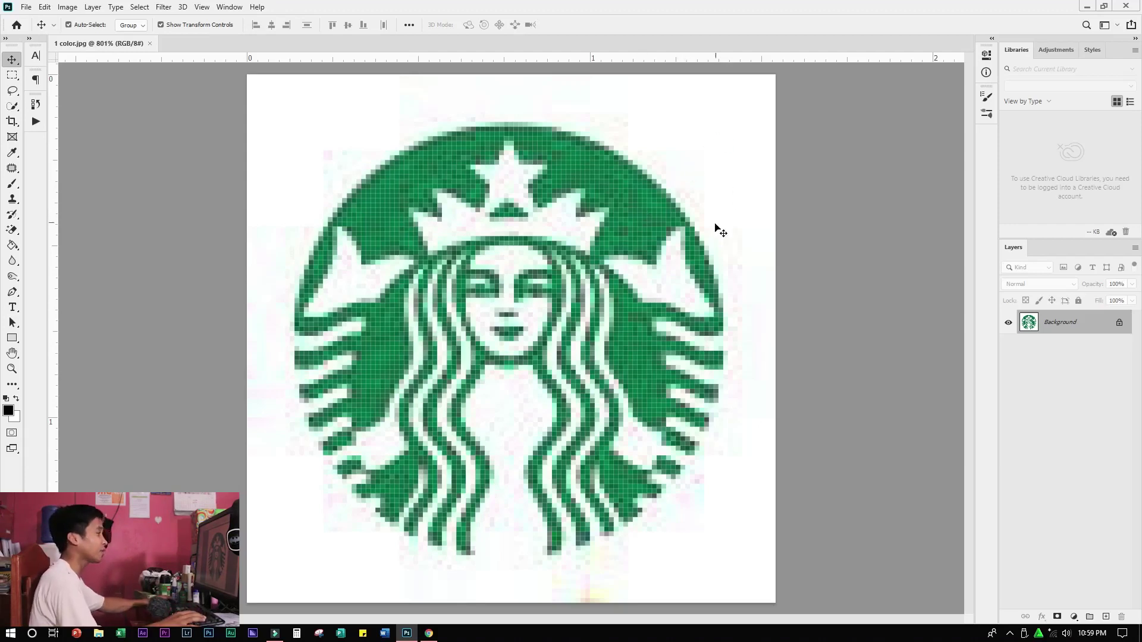
scroll(716, 229, "down", 1)
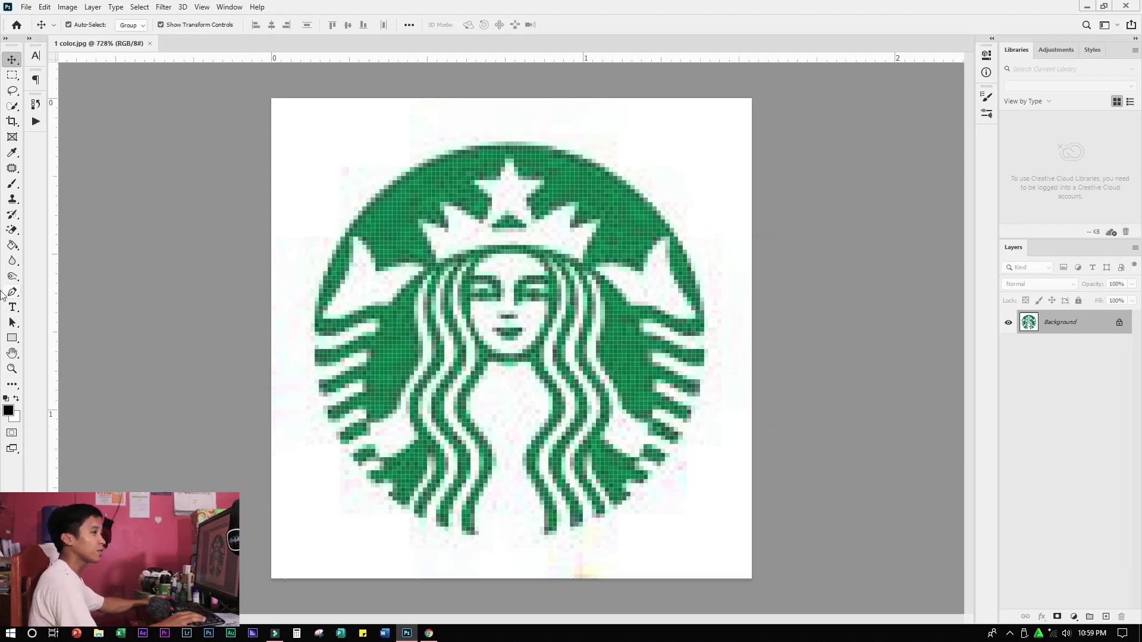
left_click(12, 152)
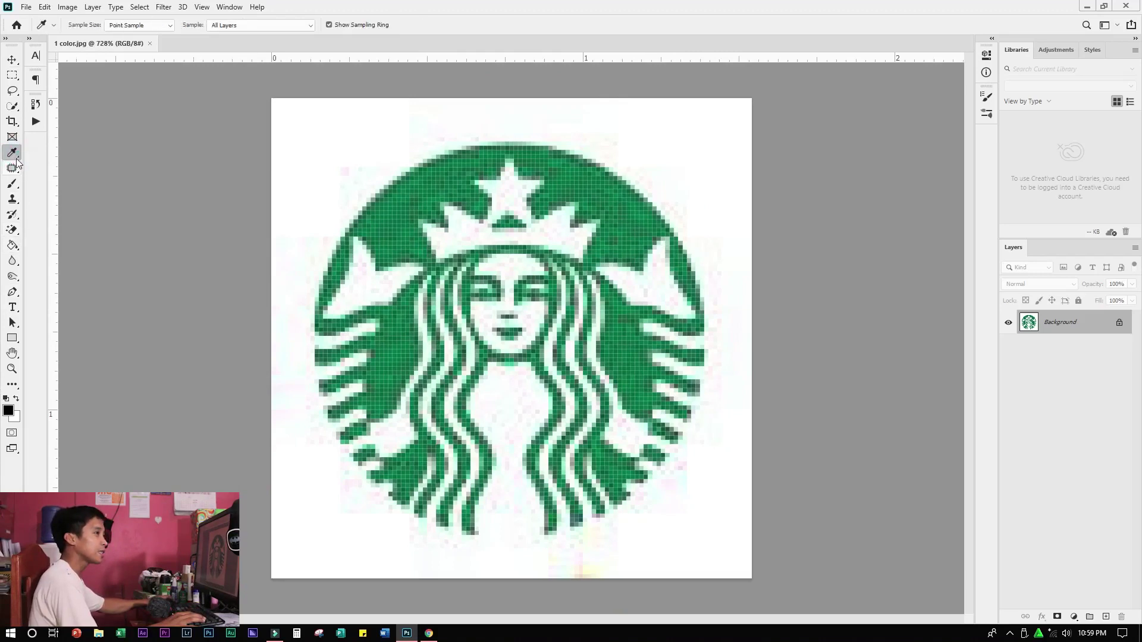
left_click(578, 177)
left_click(9, 410)
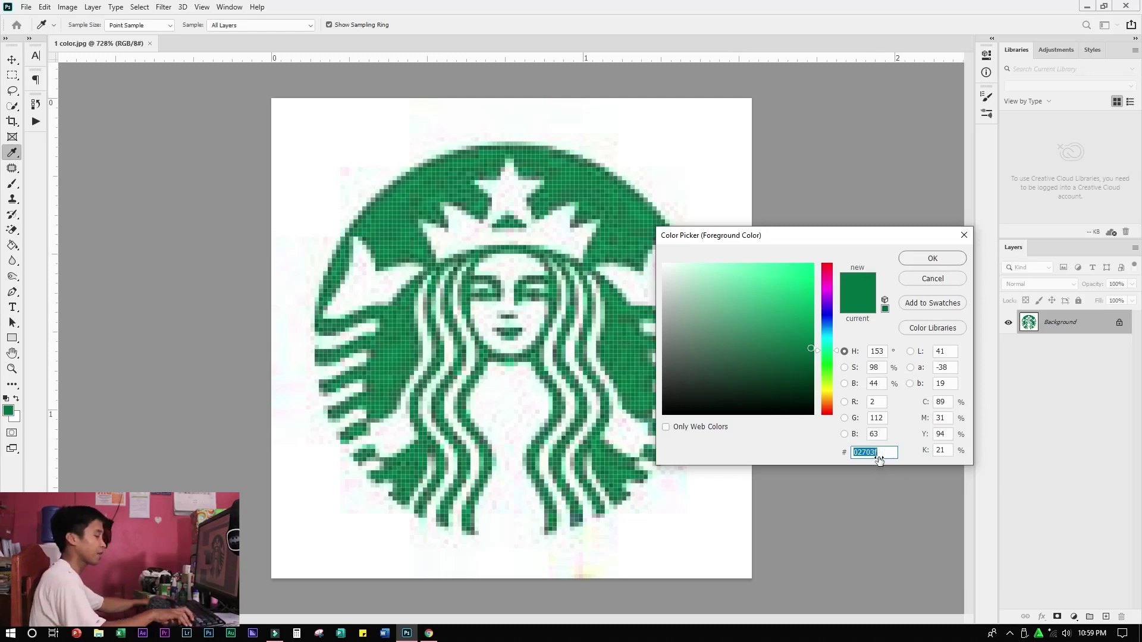
left_click(914, 262)
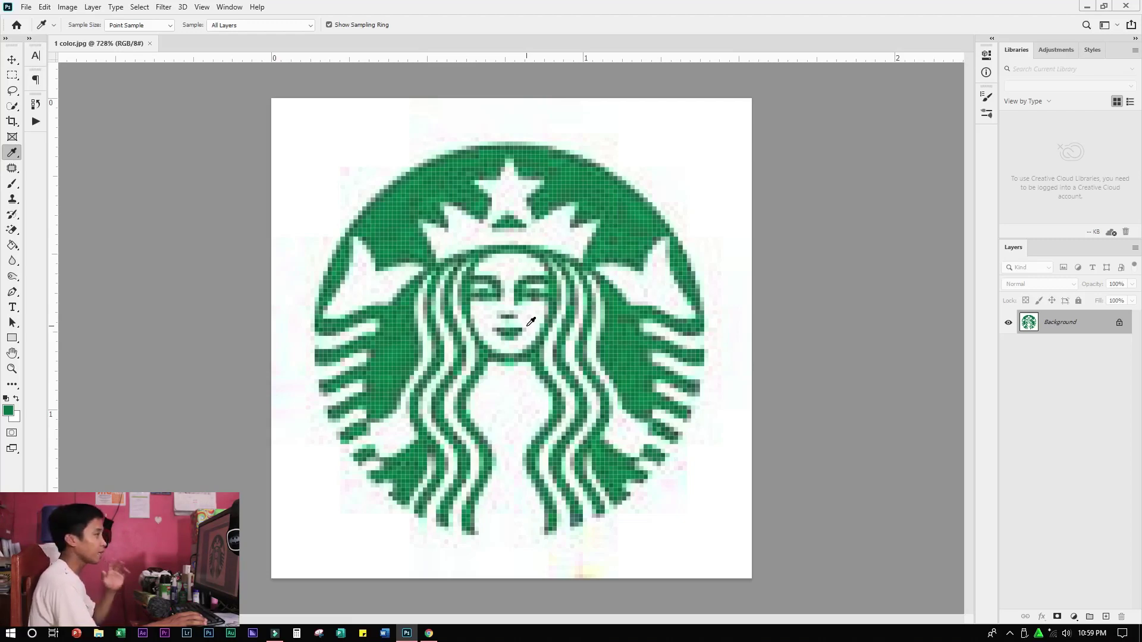
Step: Resize the image to a resolution of 300 pixels/inch and a height of 4000 pixels with proportions linked
key("h")
scroll(569, 300, "down", 1)
key("ctrl+alt+i")
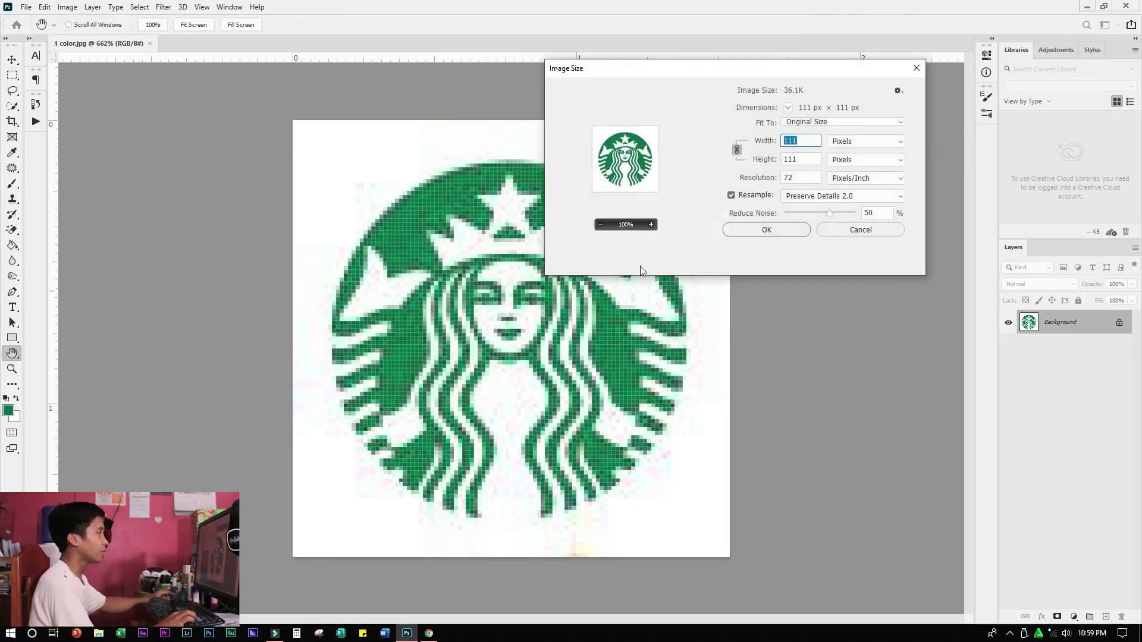
left_click(800, 177)
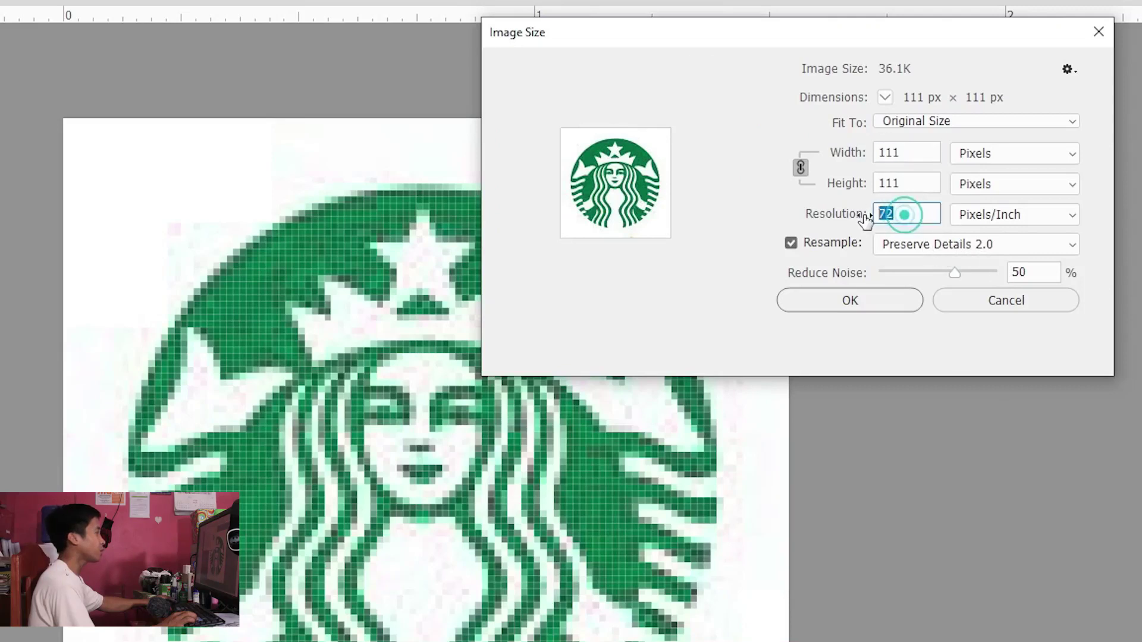
type("300")
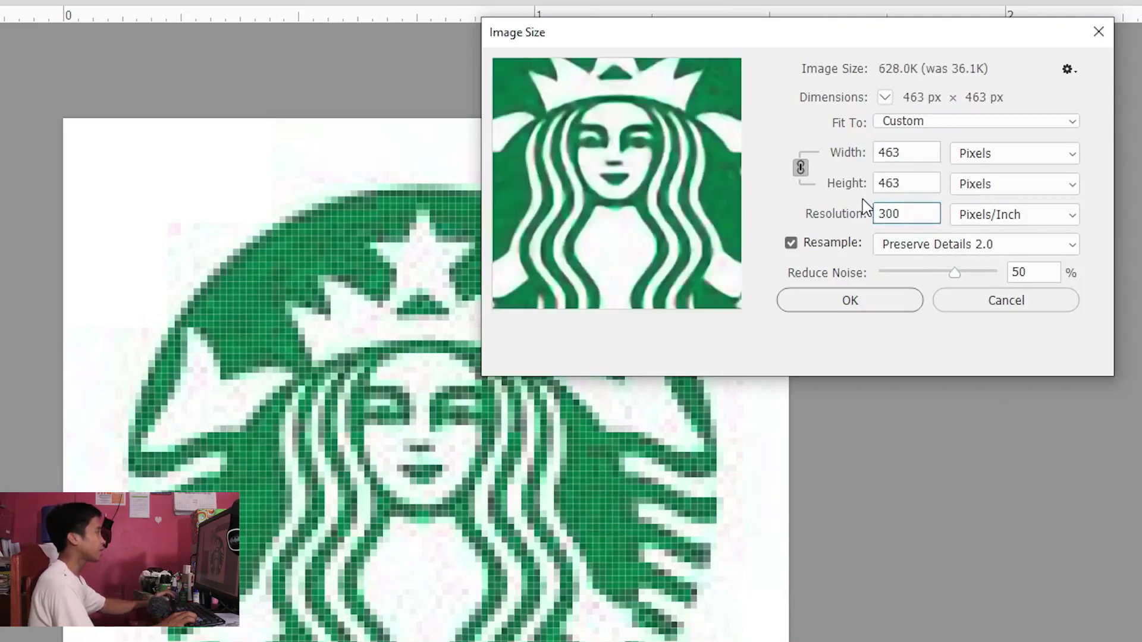
double_click(907, 182)
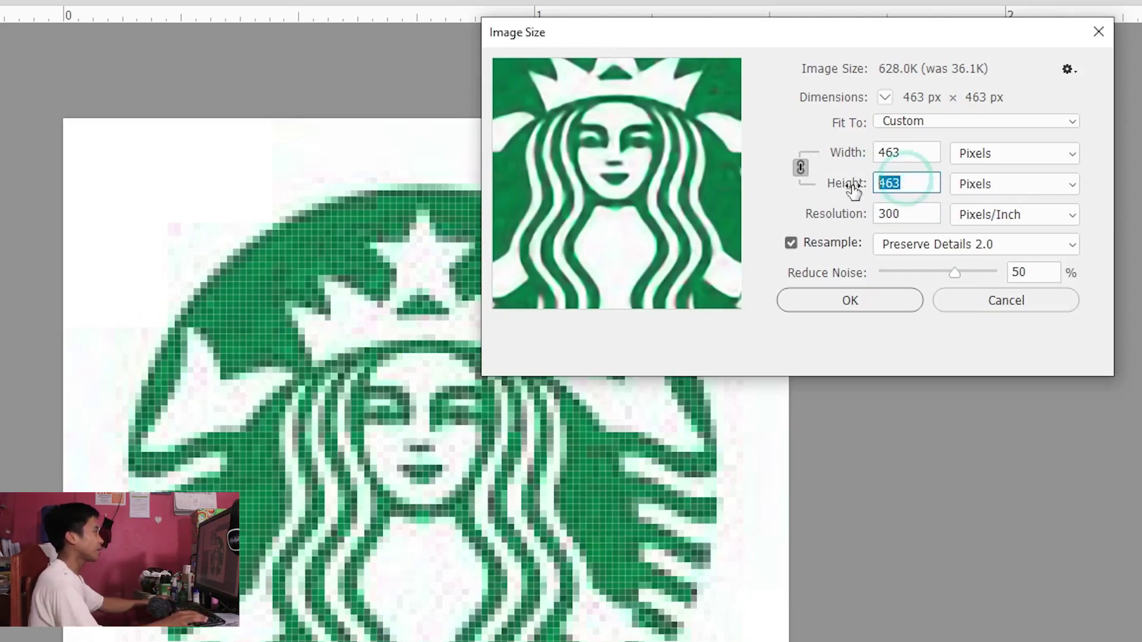
type("4000")
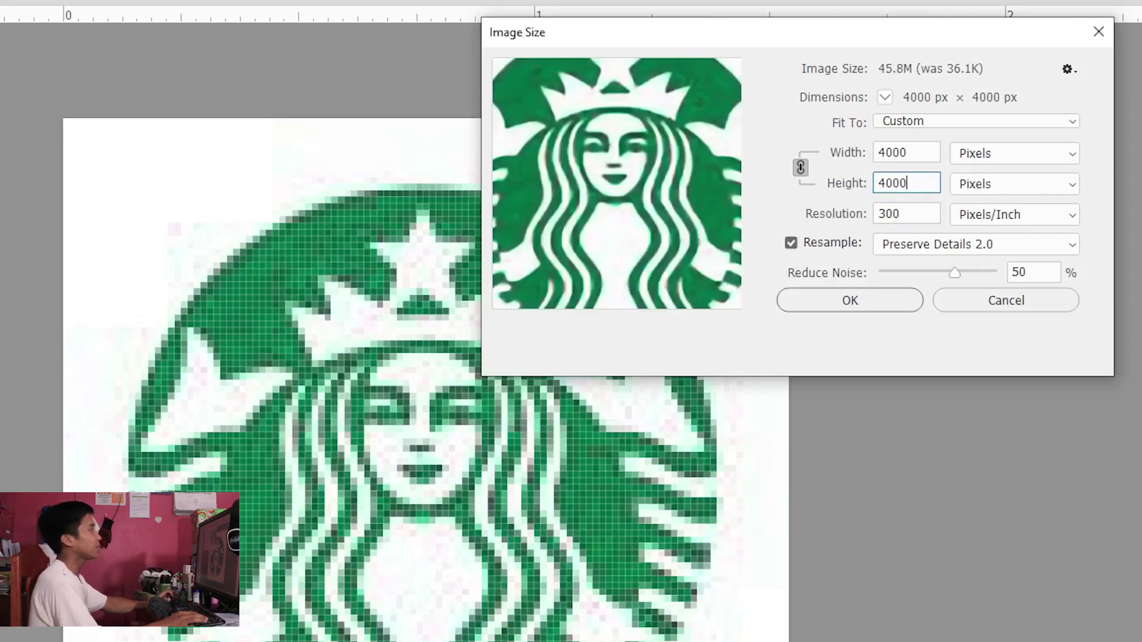
left_click(865, 307)
Step: Examine the enlarged logo's edges and face up close, and compare them with the whole image
scroll(553, 313, "up", 10)
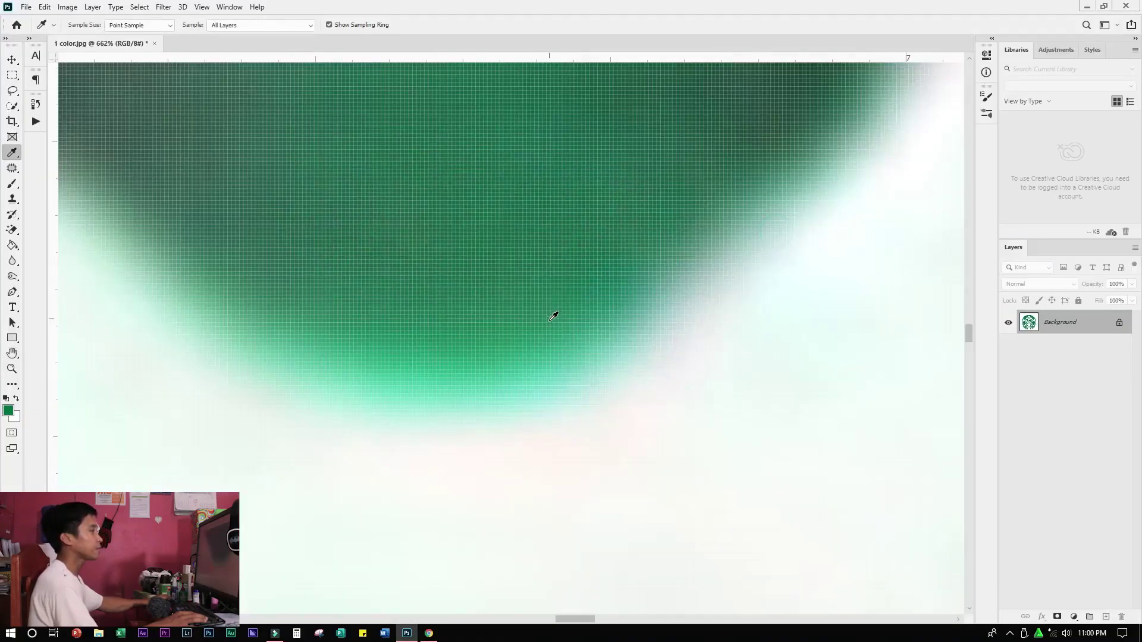
scroll(573, 315, "down", 5)
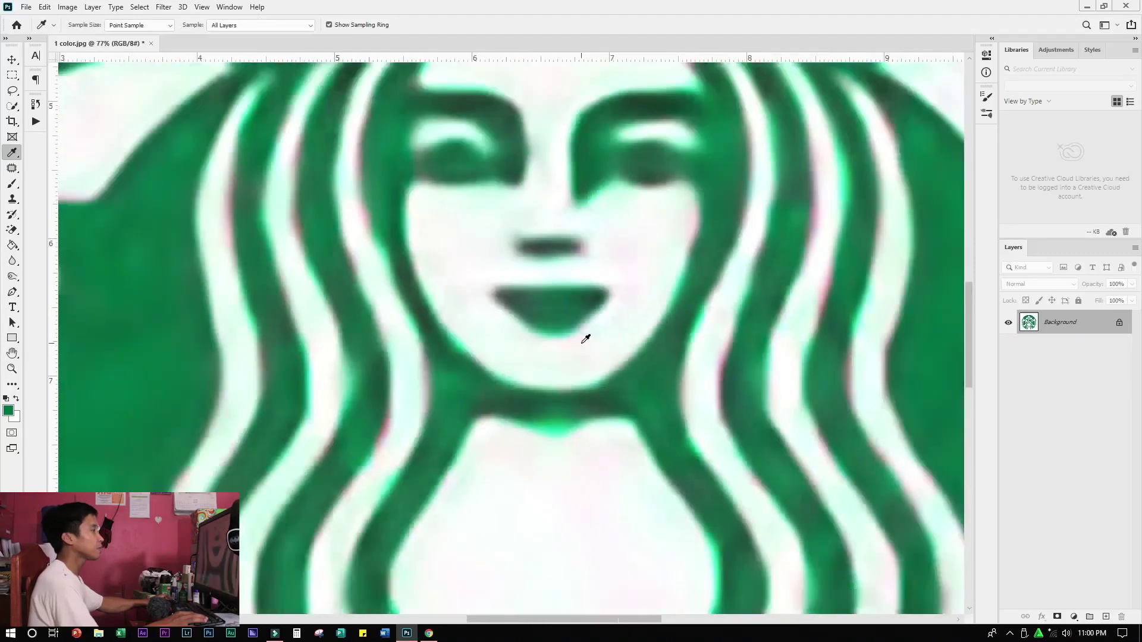
scroll(585, 339, "down", 5)
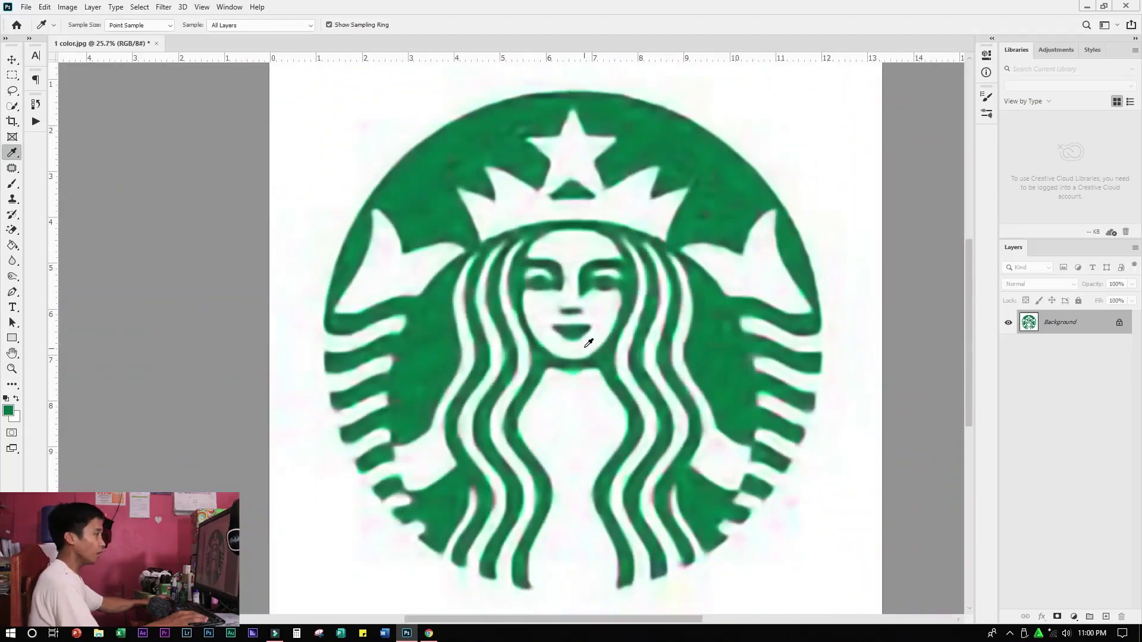
scroll(589, 327, "up", 4)
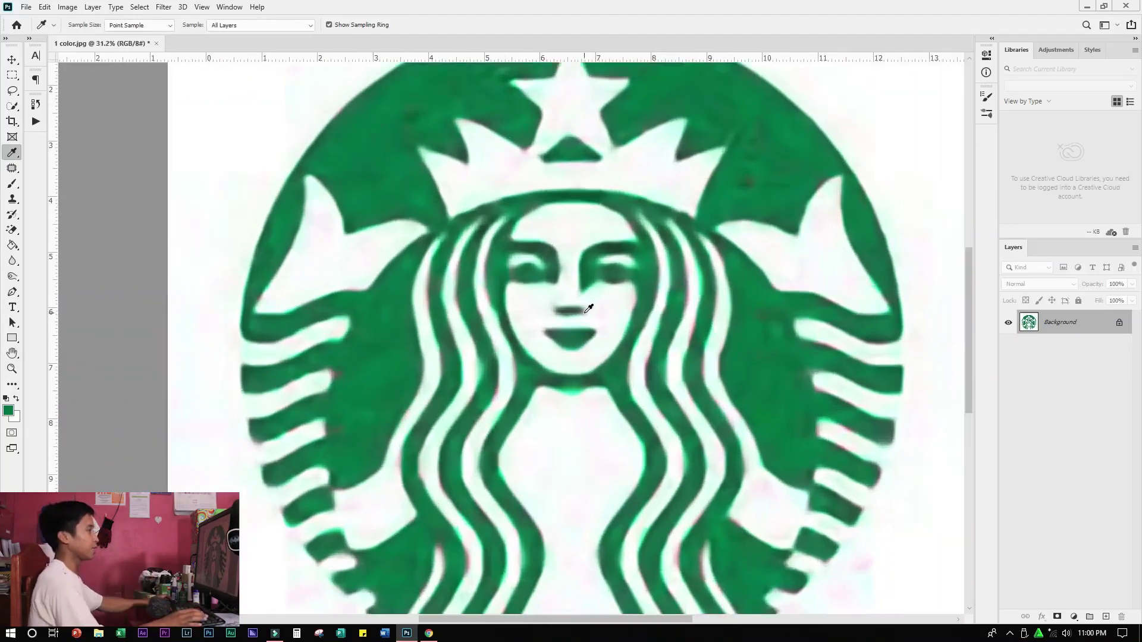
scroll(589, 314, "down", 4)
scroll(589, 313, "up", 2)
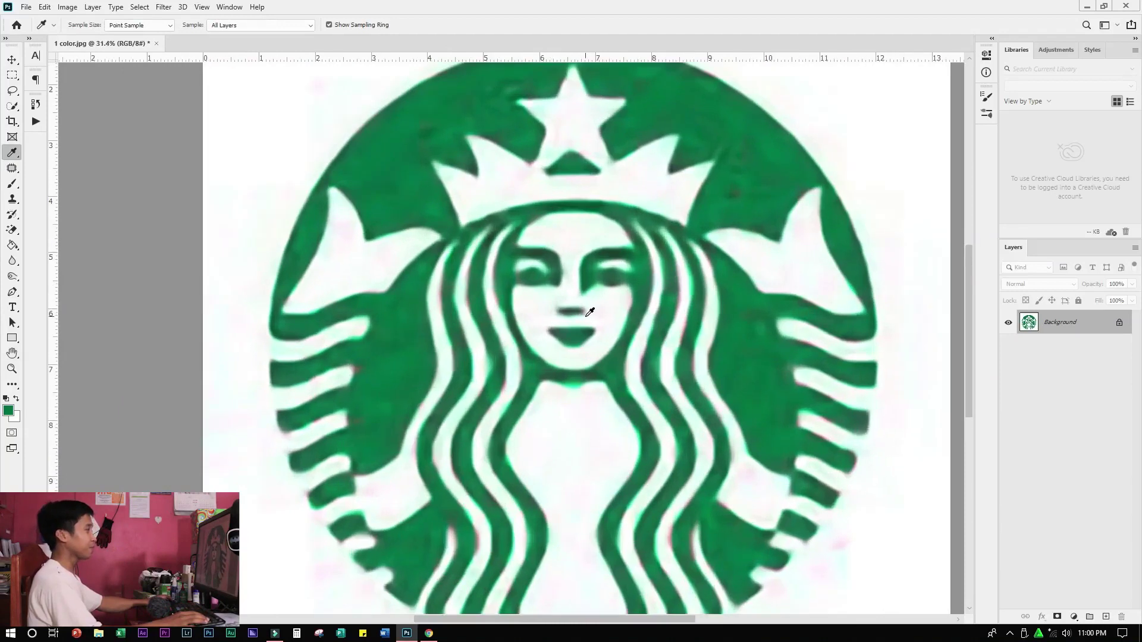
scroll(590, 307, "down", 1)
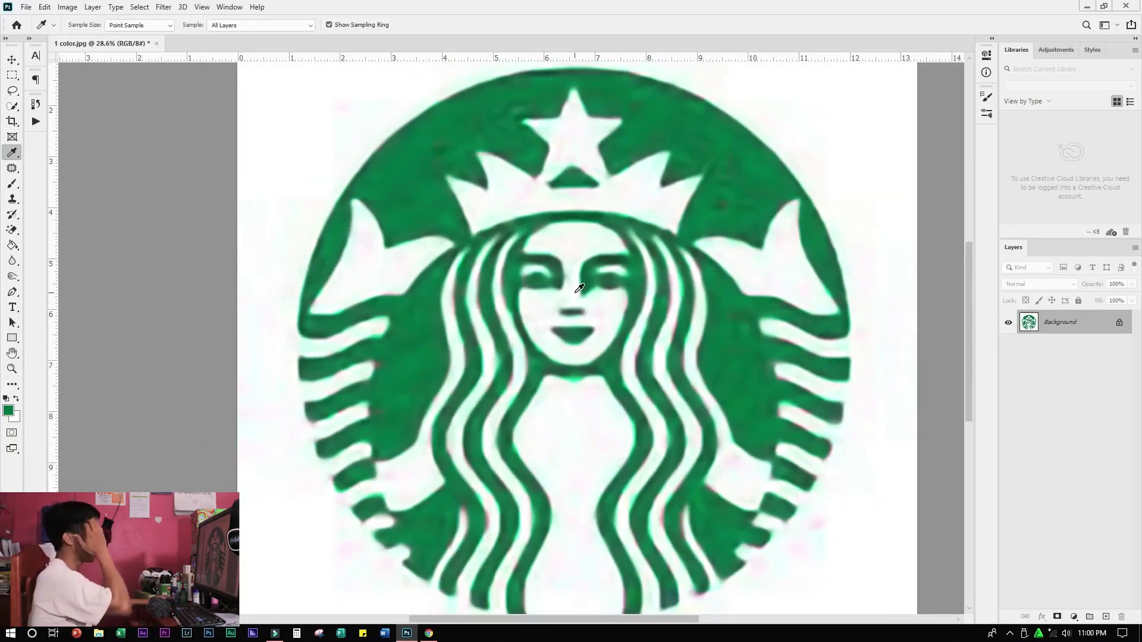
scroll(579, 288, "down", 1)
scroll(441, 170, "down", 1)
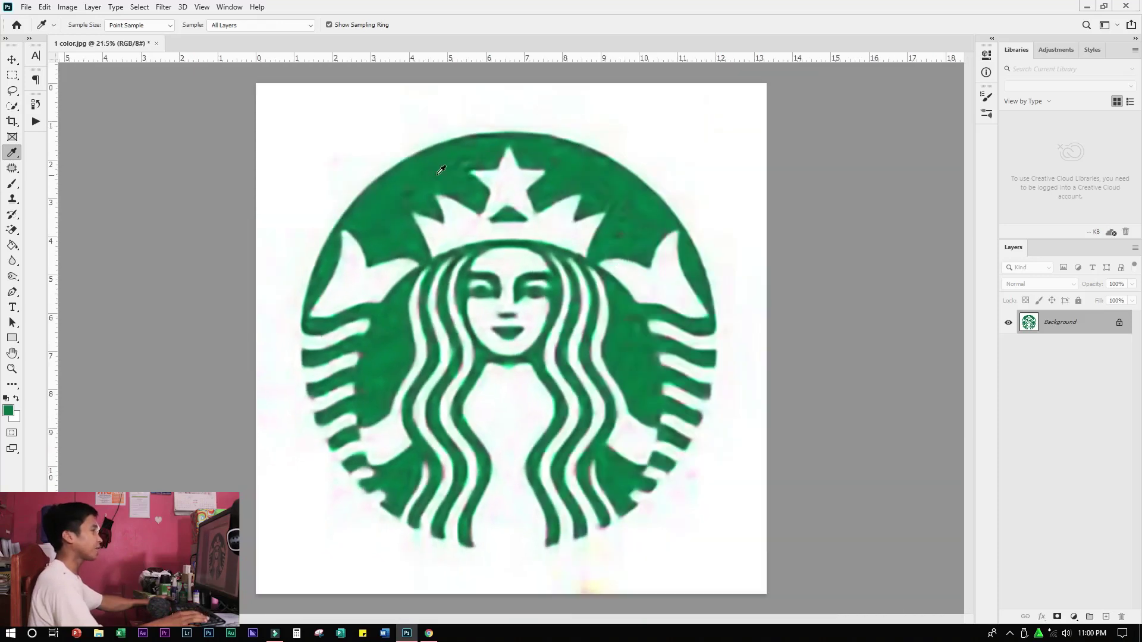
Step: Desaturate the logo image to grayscale and check the whole result
scroll(440, 171, "up", 1)
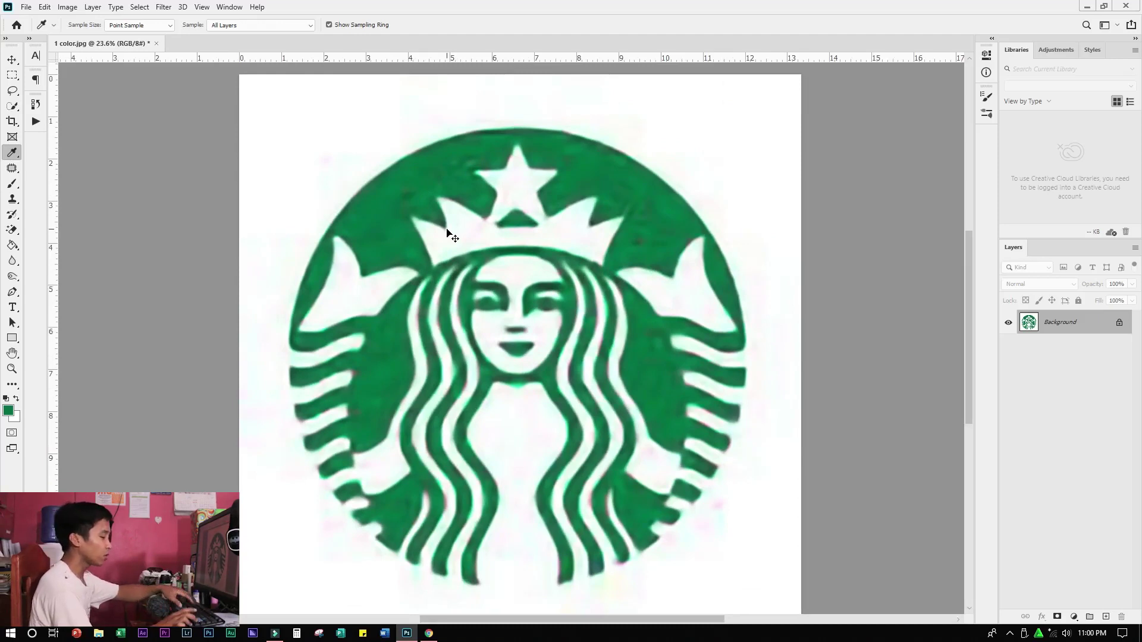
key("ctrl+shift+u")
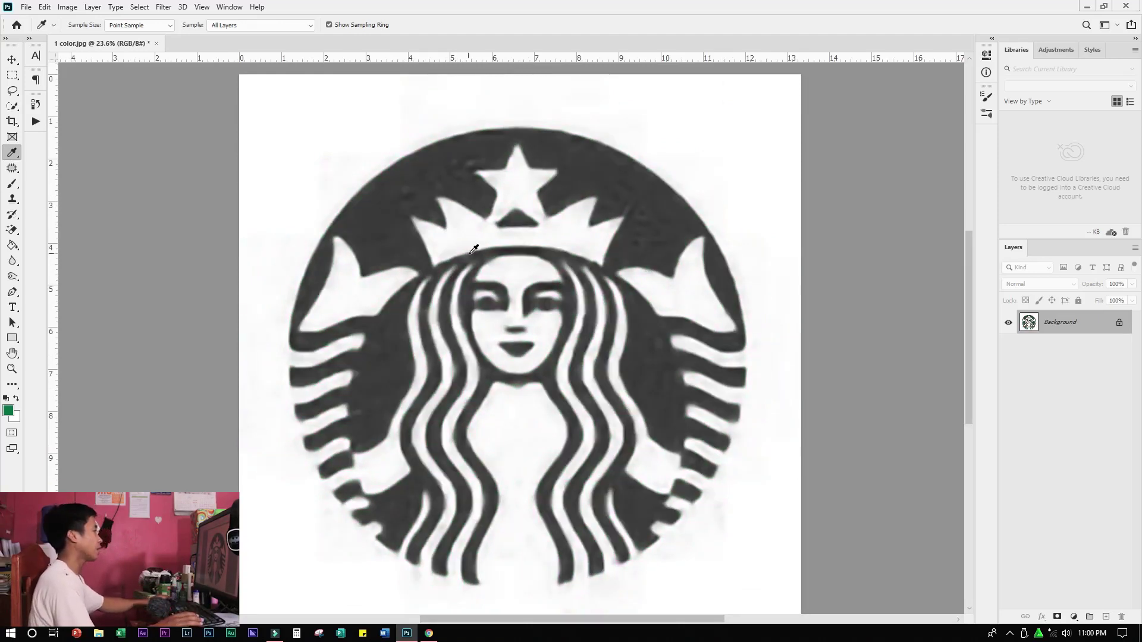
scroll(548, 263, "down", 2)
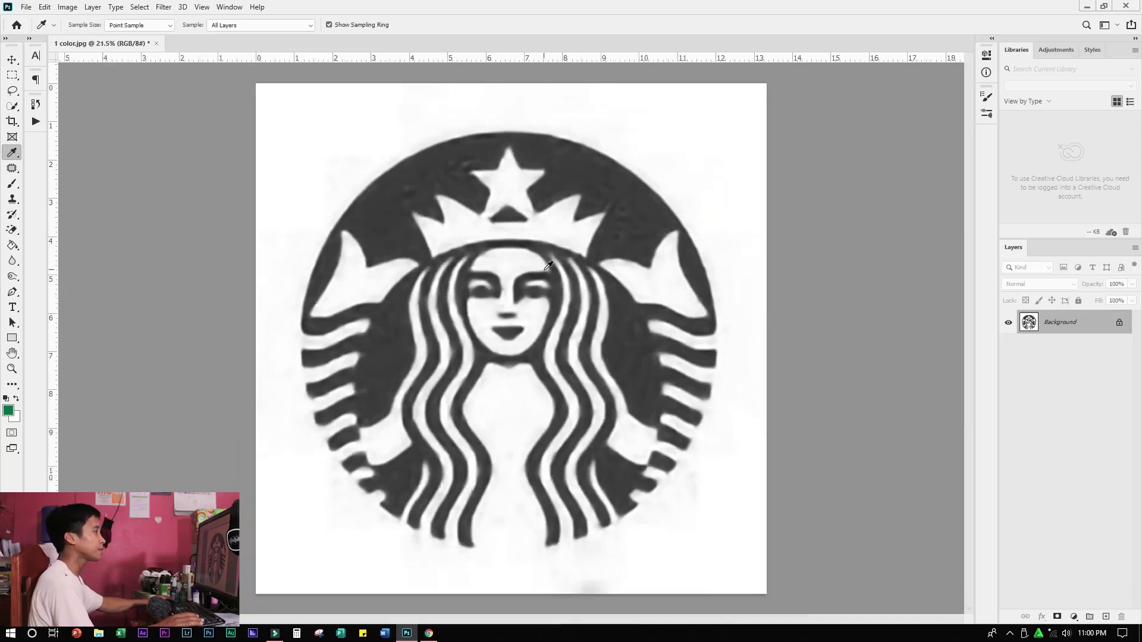
scroll(548, 264, "up", 2)
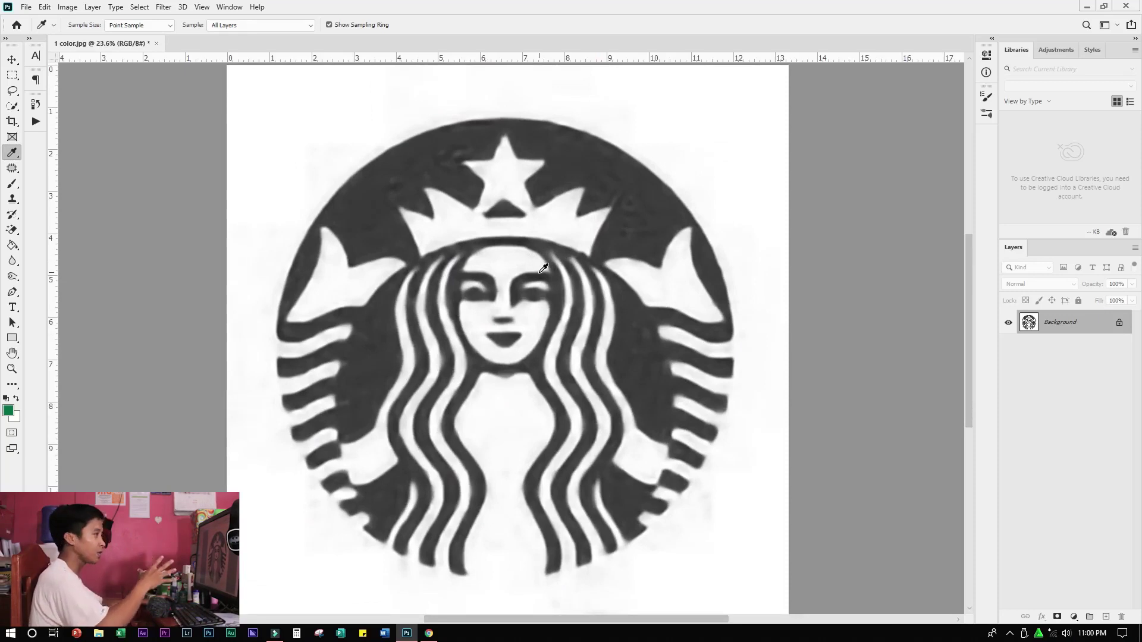
scroll(543, 268, "down", 2)
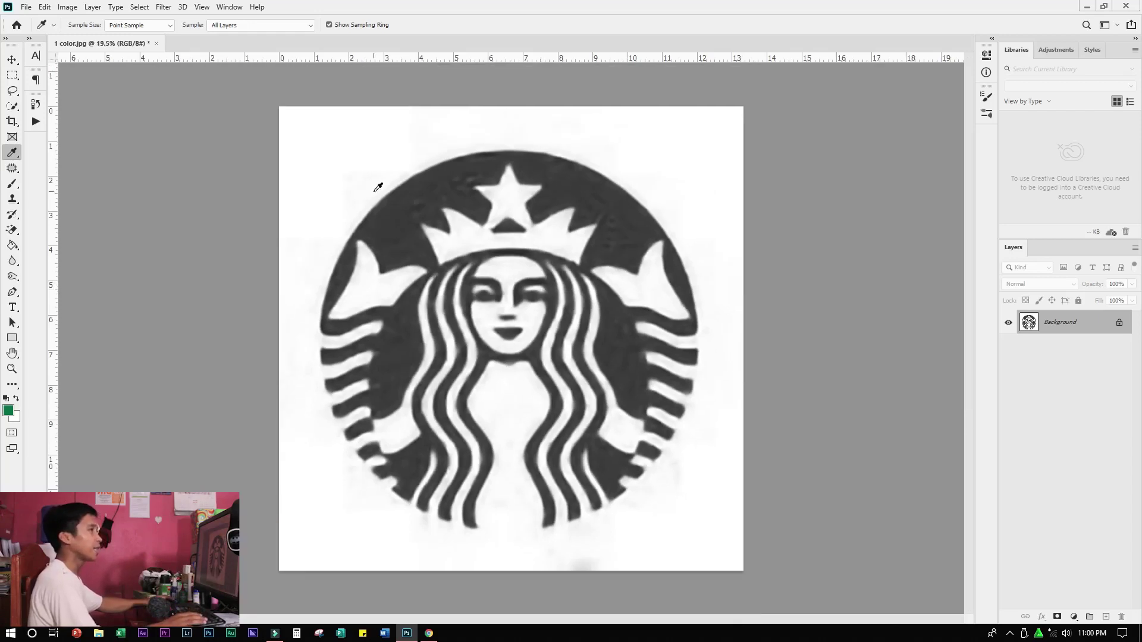
Step: Convert the Background layer to a smart object for re-editable smart filters
left_click(160, 9)
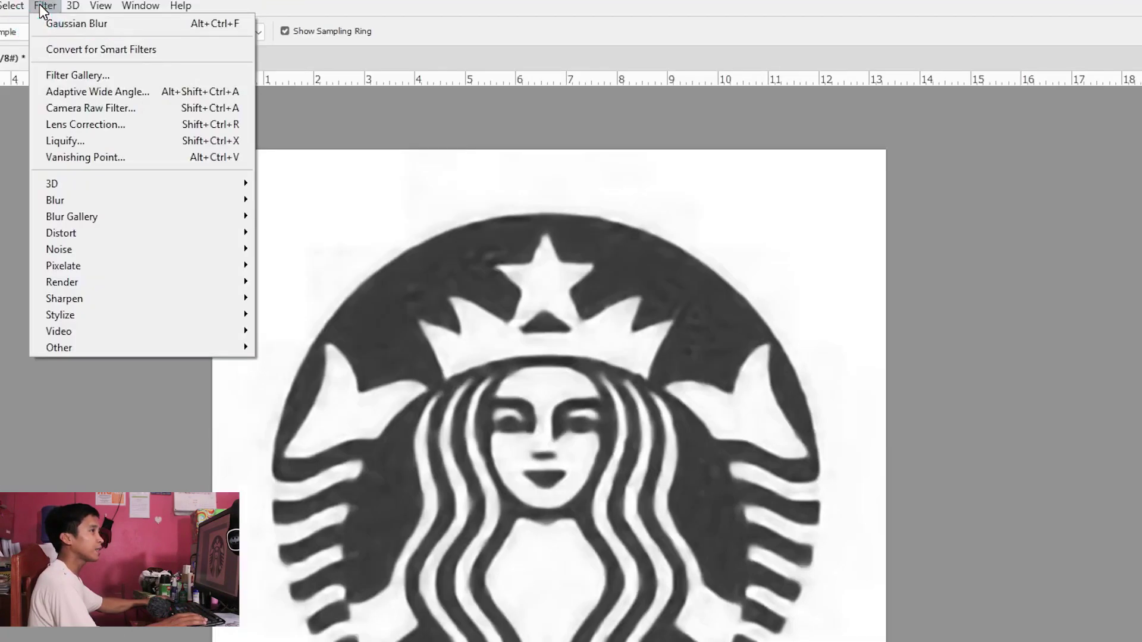
left_click(108, 55)
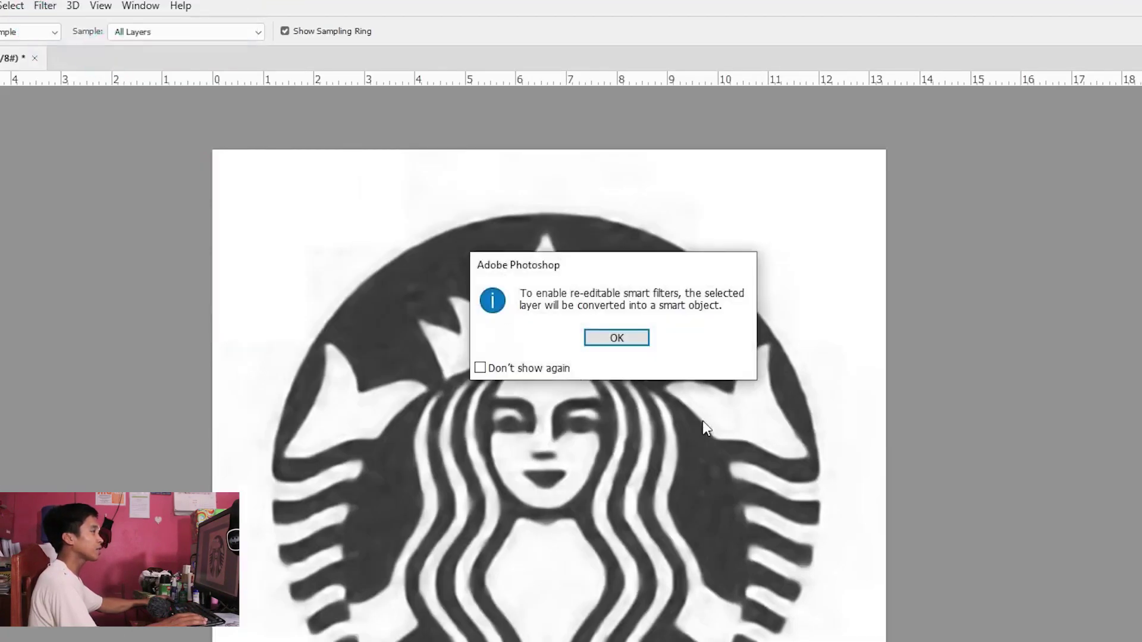
left_click(631, 338)
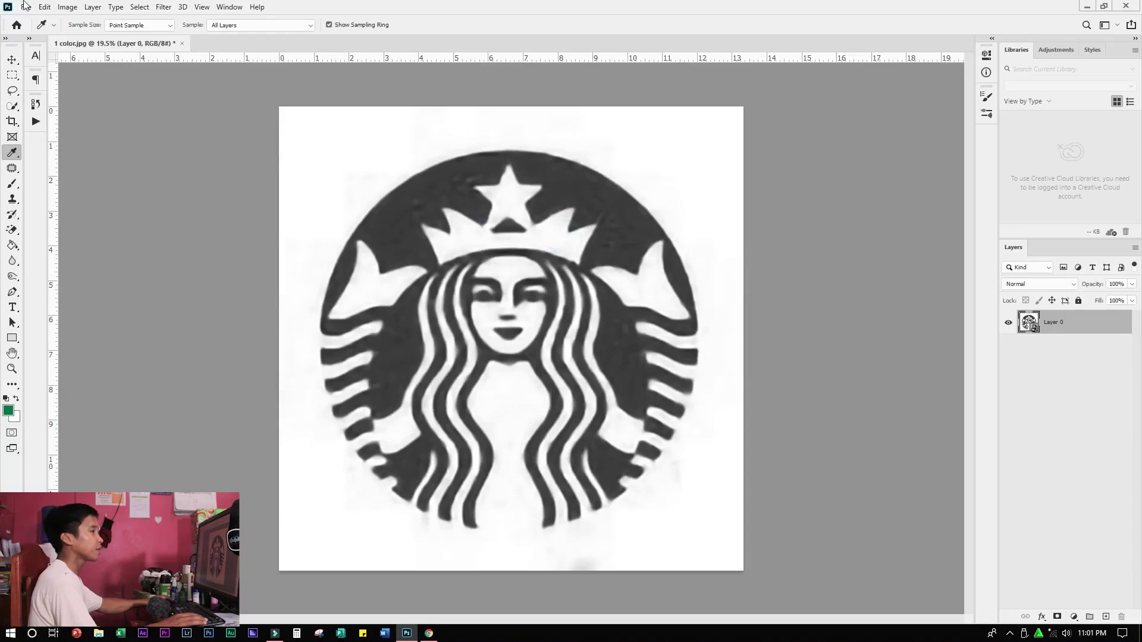
Step: Start a Gaussian Blur on the smart object layer and center its preview on the logo's nose and lips
left_click(164, 7)
mouse_move(180, 144)
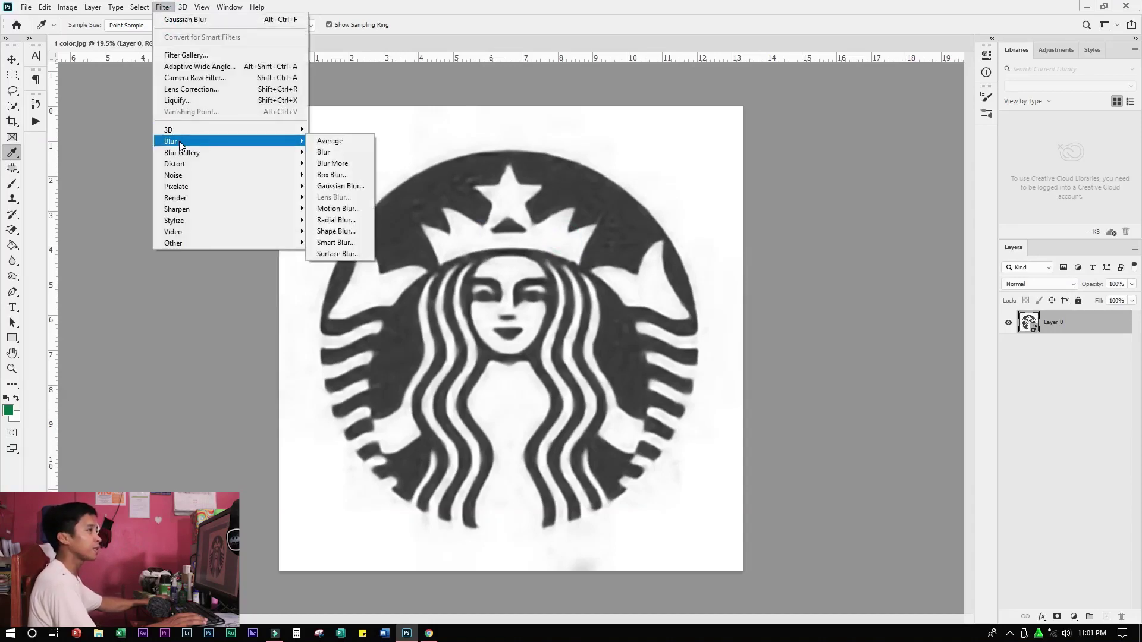
left_click(344, 187)
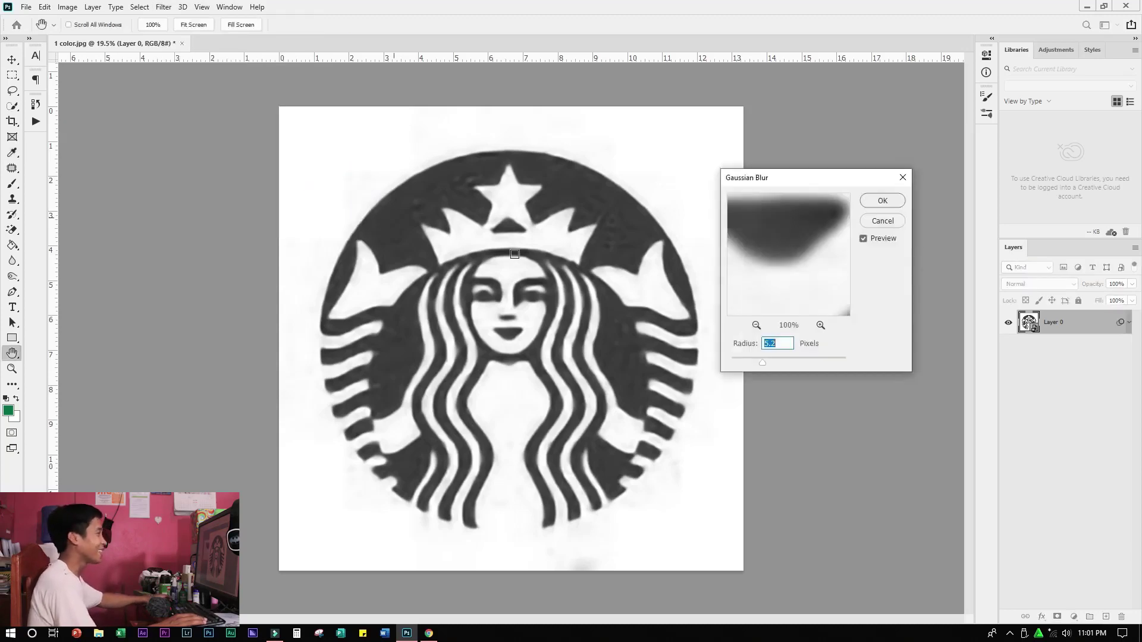
left_click_drag(786, 186, 813, 185)
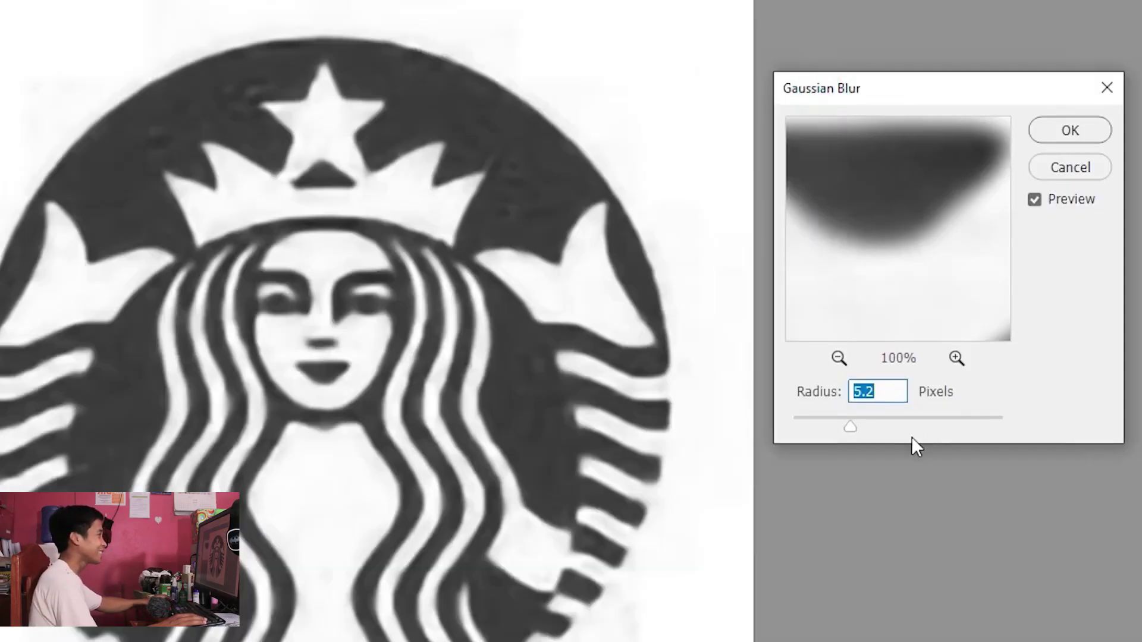
left_click_drag(828, 255, 837, 298)
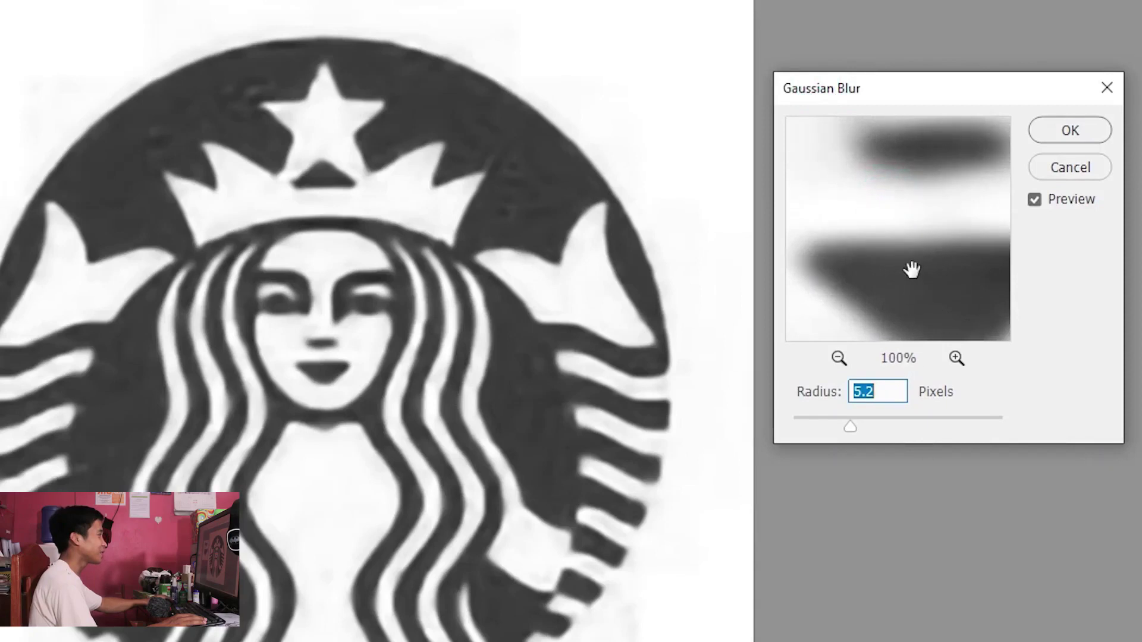
left_click_drag(910, 268, 898, 247)
Step: Try several blur radii, settle on about 7 pixels, and apply the Gaussian Blur
left_click_drag(849, 427, 847, 430)
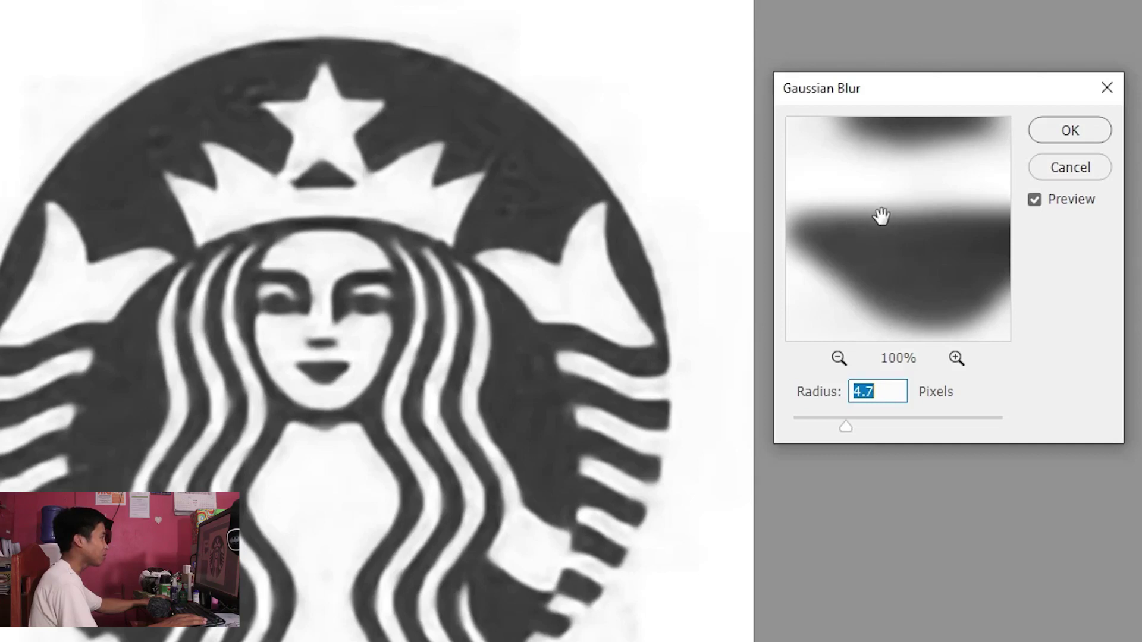
left_click_drag(847, 428, 850, 427)
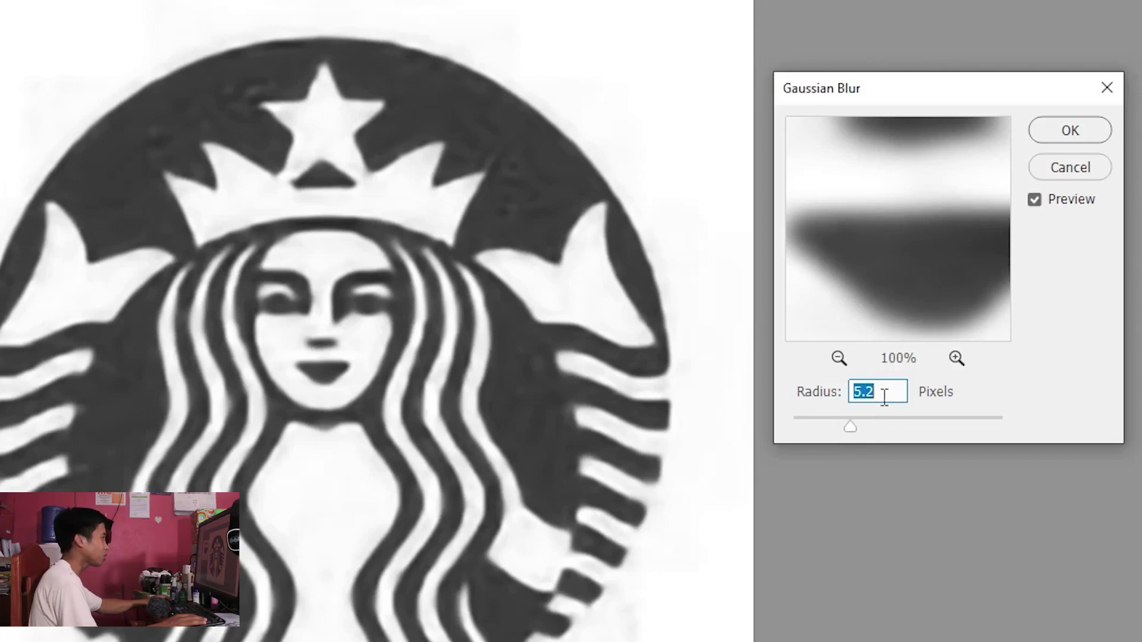
left_click_drag(850, 423, 854, 427)
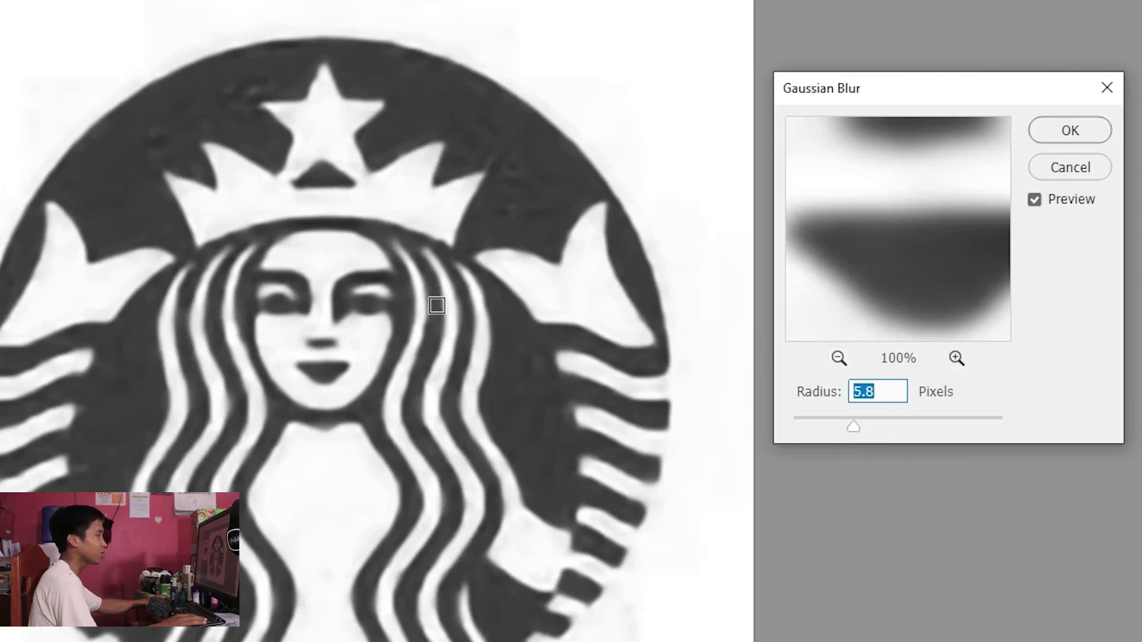
left_click(854, 426)
left_click_drag(854, 427, 859, 427)
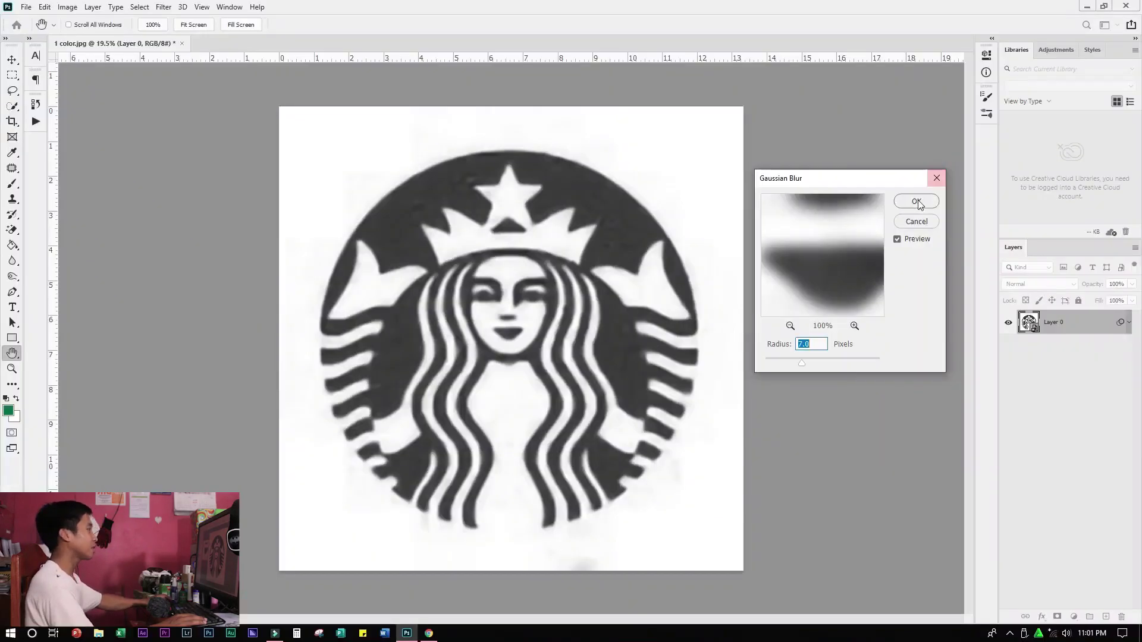
left_click(917, 202)
key("i")
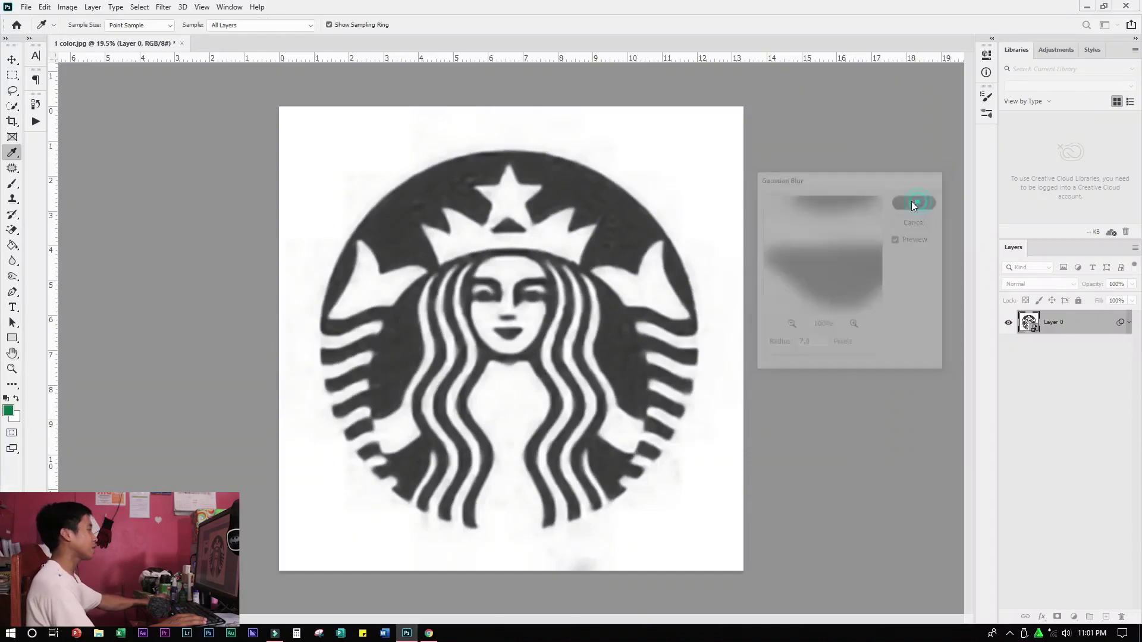
Step: Add a Curves adjustment layer above the blurred logo and pull its black and white input points inward toward the middle
left_click(1074, 618)
left_click(1079, 468)
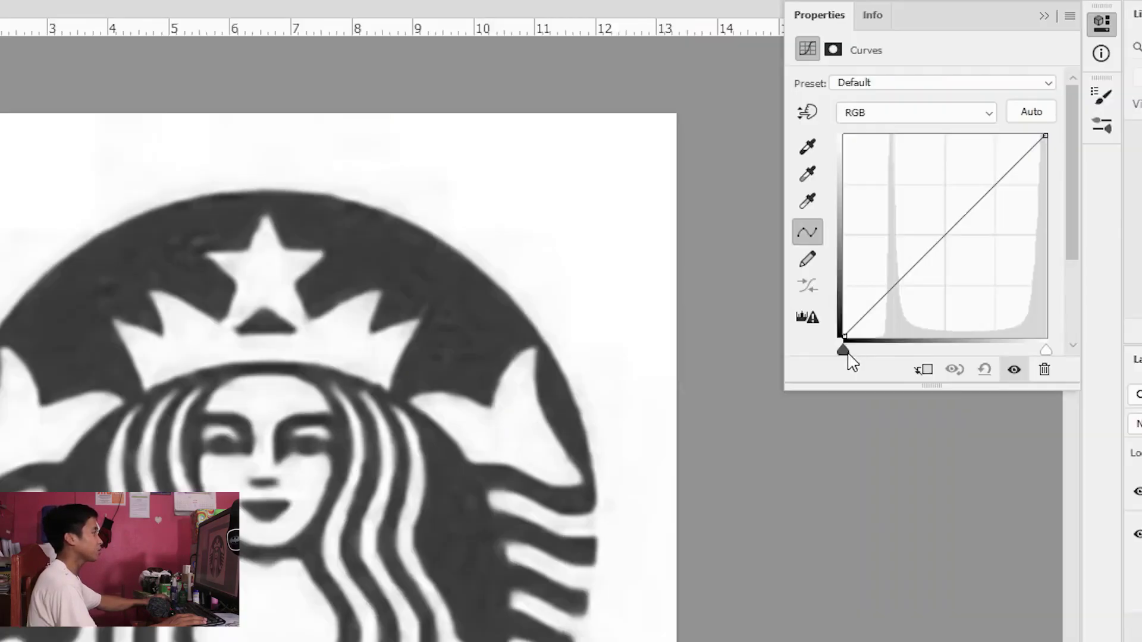
left_click_drag(849, 355, 933, 357)
left_click_drag(1045, 350, 972, 355)
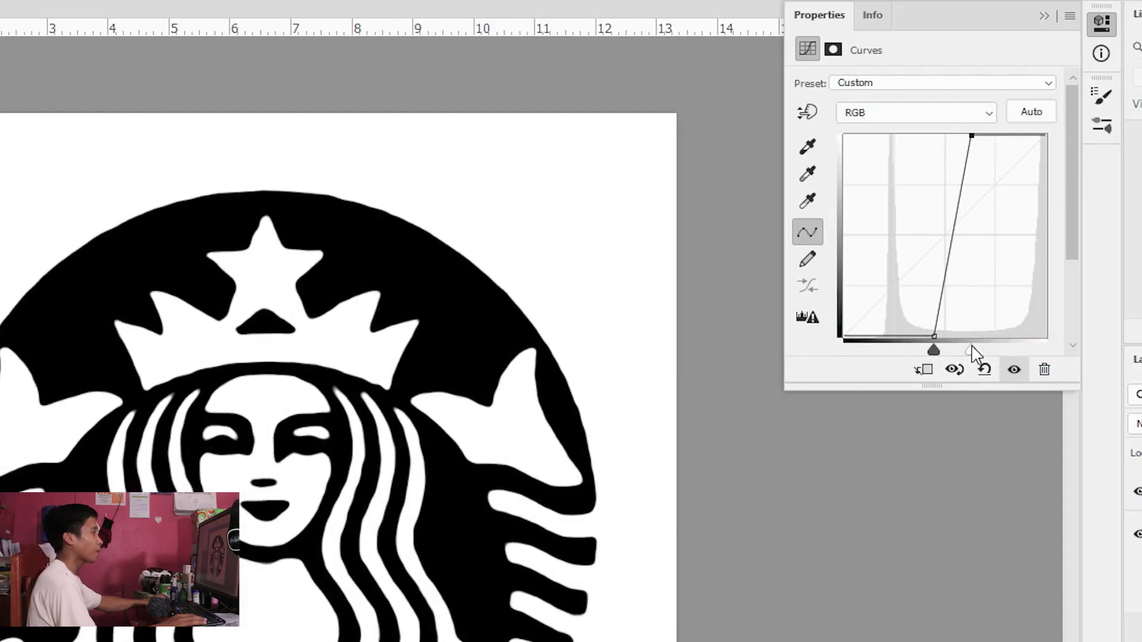
Step: Move the Curves black and white points almost together, making the curve nearly vertical to give the logo crisp edges
scroll(364, 405, "up", 3)
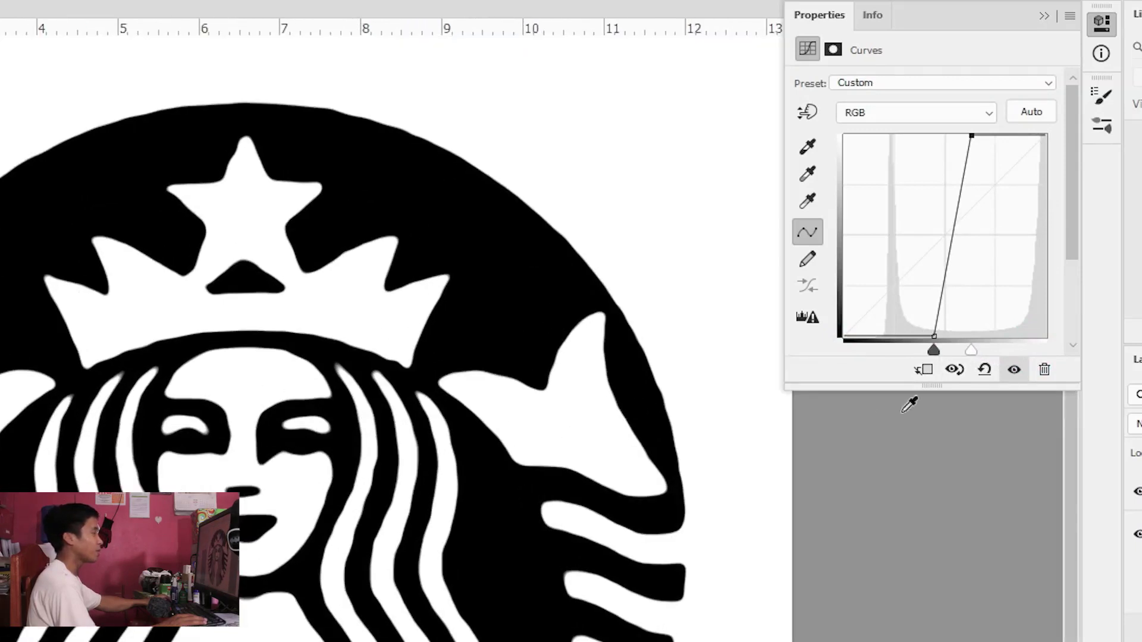
left_click_drag(933, 350, 958, 360)
mouse_move(957, 355)
left_mouse_down()
mouse_move(944, 352)
mouse_move(951, 358)
left_mouse_up()
left_click(938, 352)
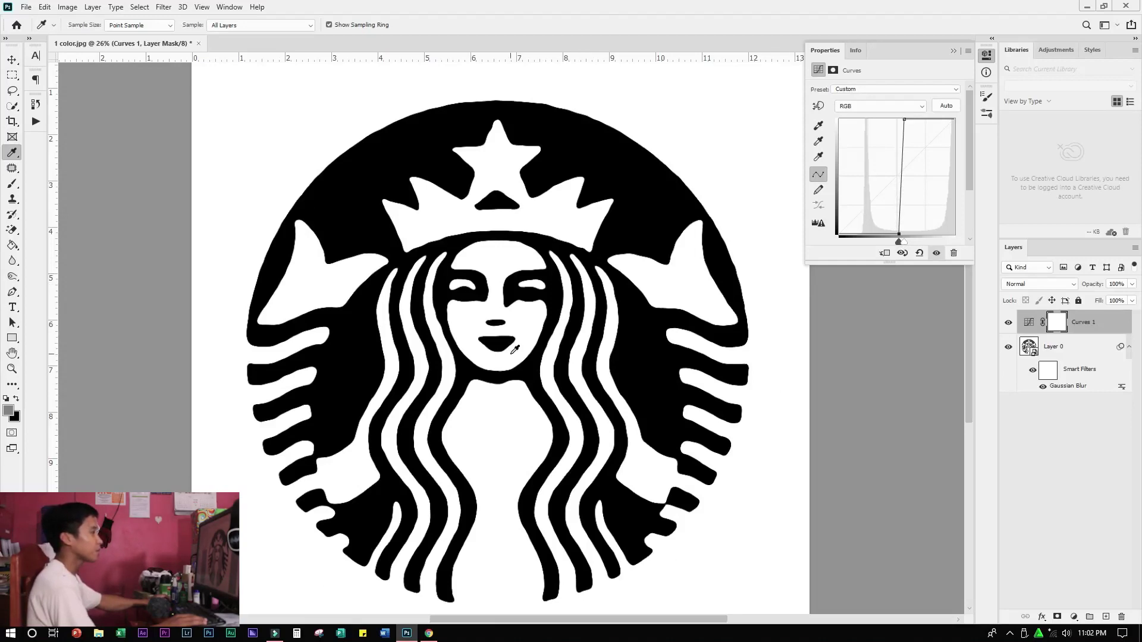
Step: Examine the sharpened logo's edges around the crown, face and hair, and collapse the Curves properties
scroll(515, 349, "up", 5)
scroll(540, 345, "down", 3)
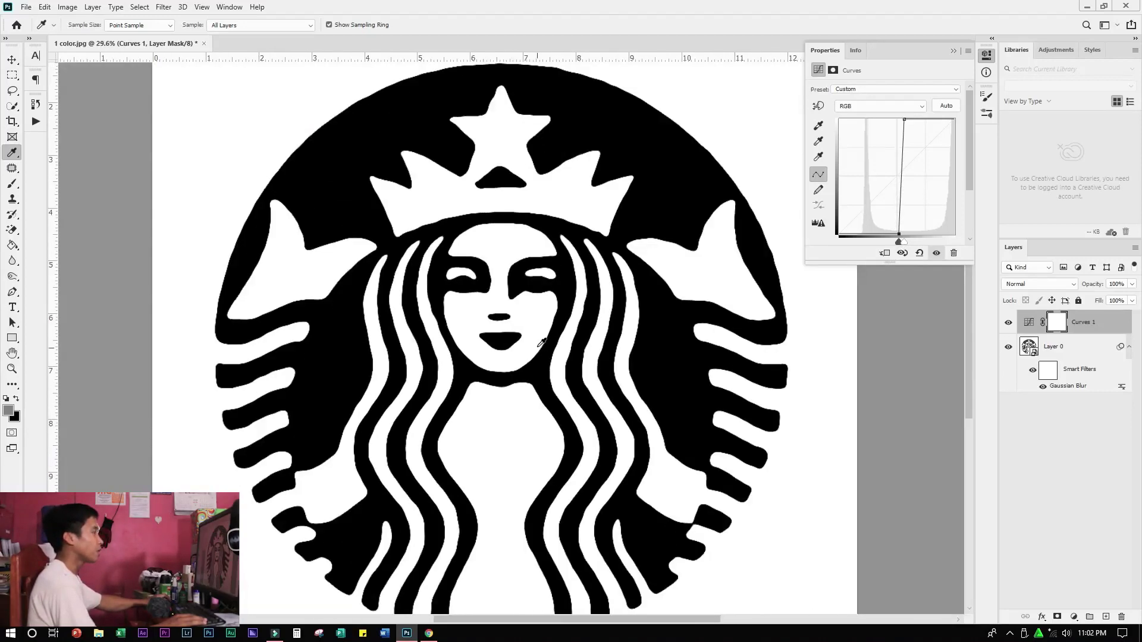
scroll(482, 89, "up", 3)
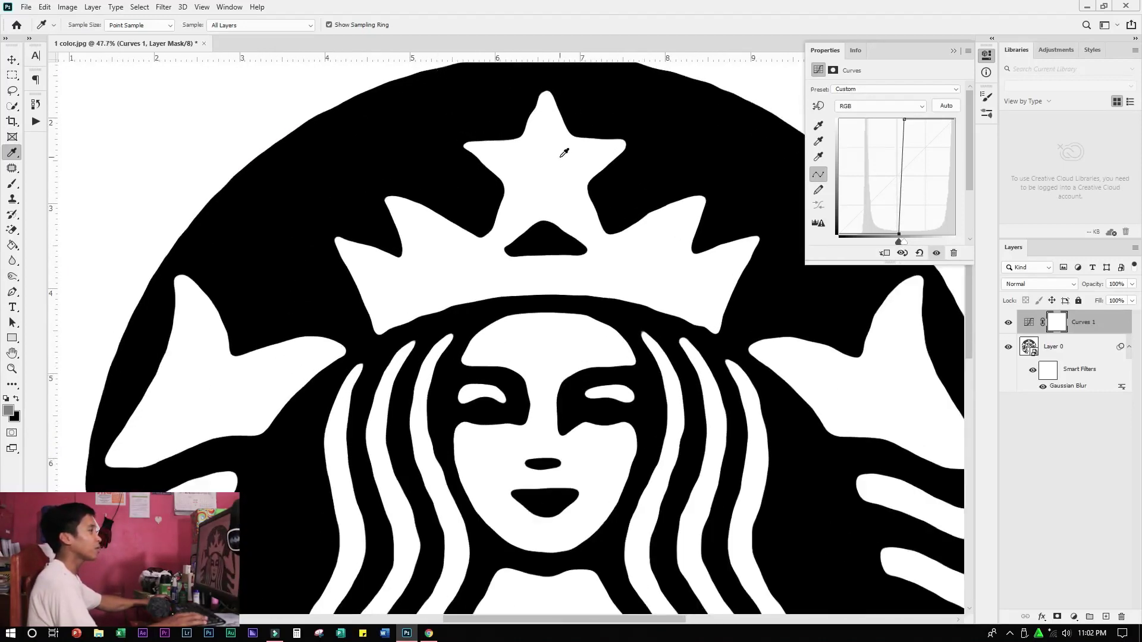
scroll(596, 154, "down", 5)
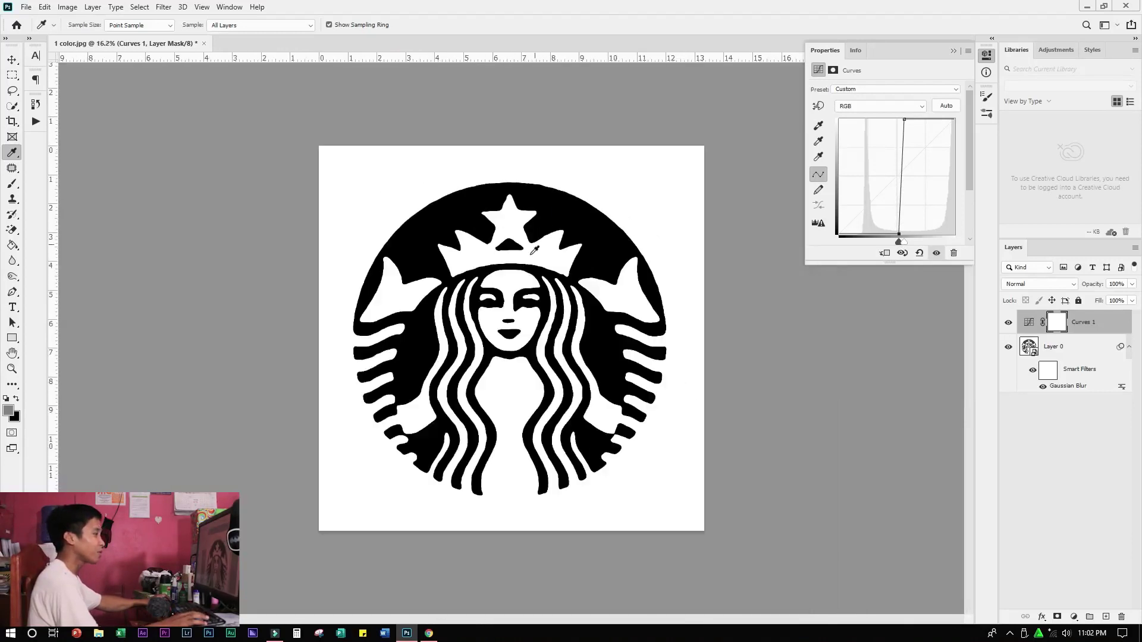
scroll(453, 416, "up", 4)
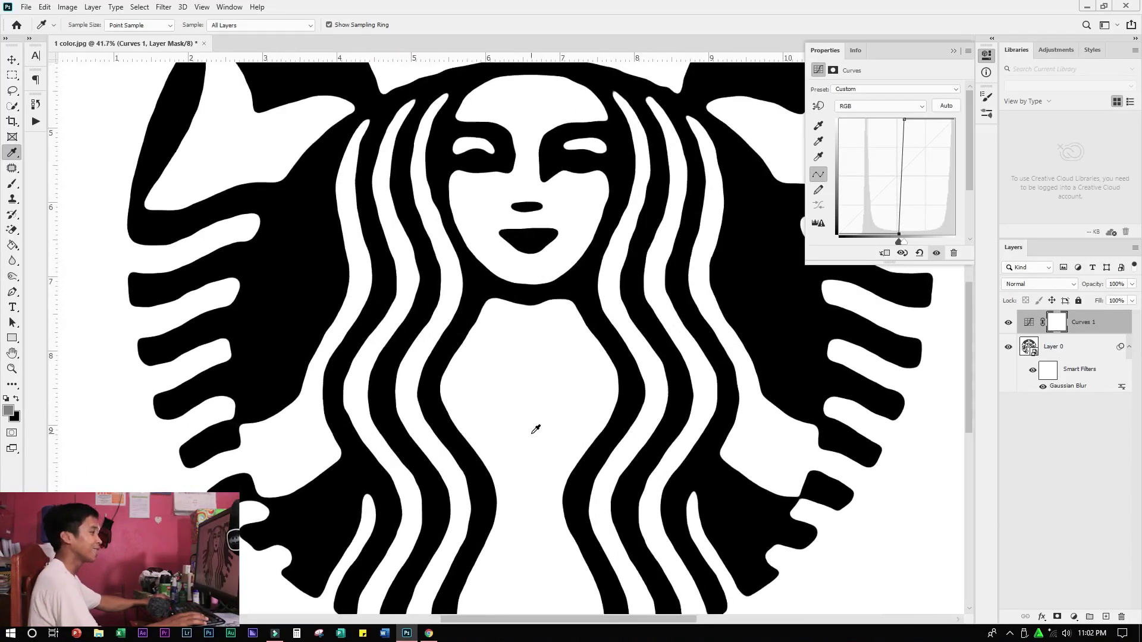
scroll(536, 428, "down", 2)
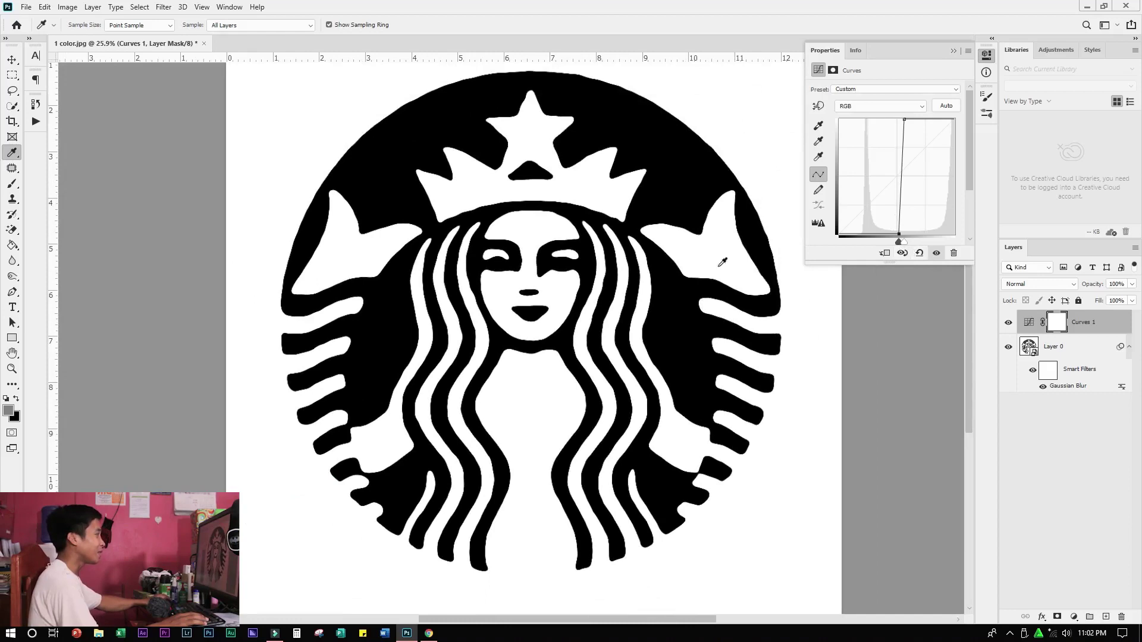
scroll(721, 262, "up", 3)
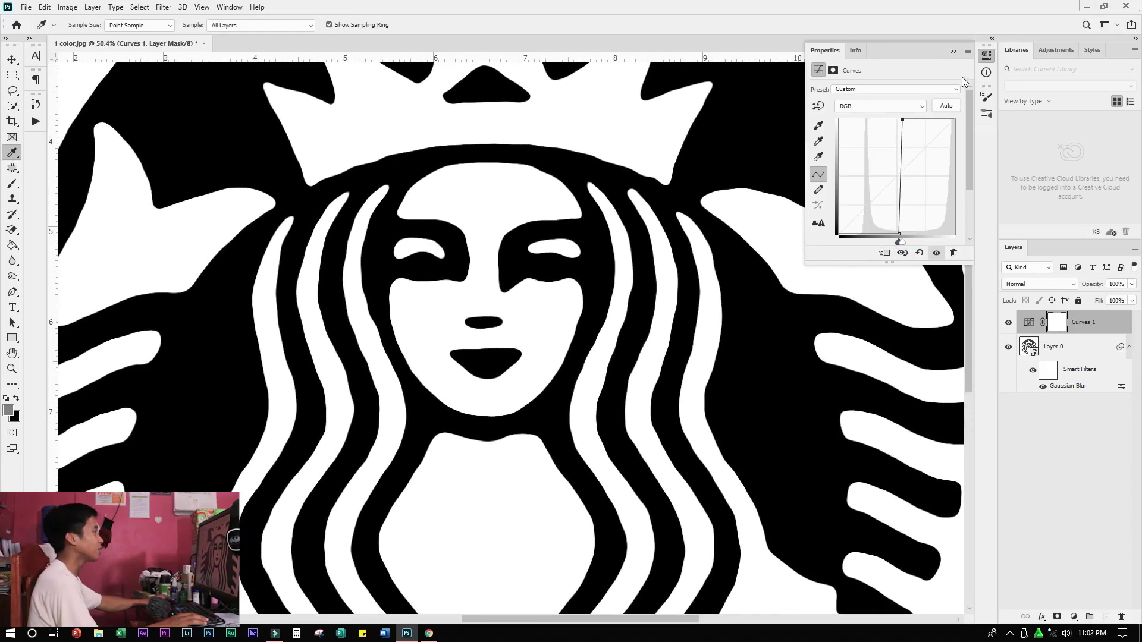
left_click(955, 52)
scroll(581, 312, "down", 3)
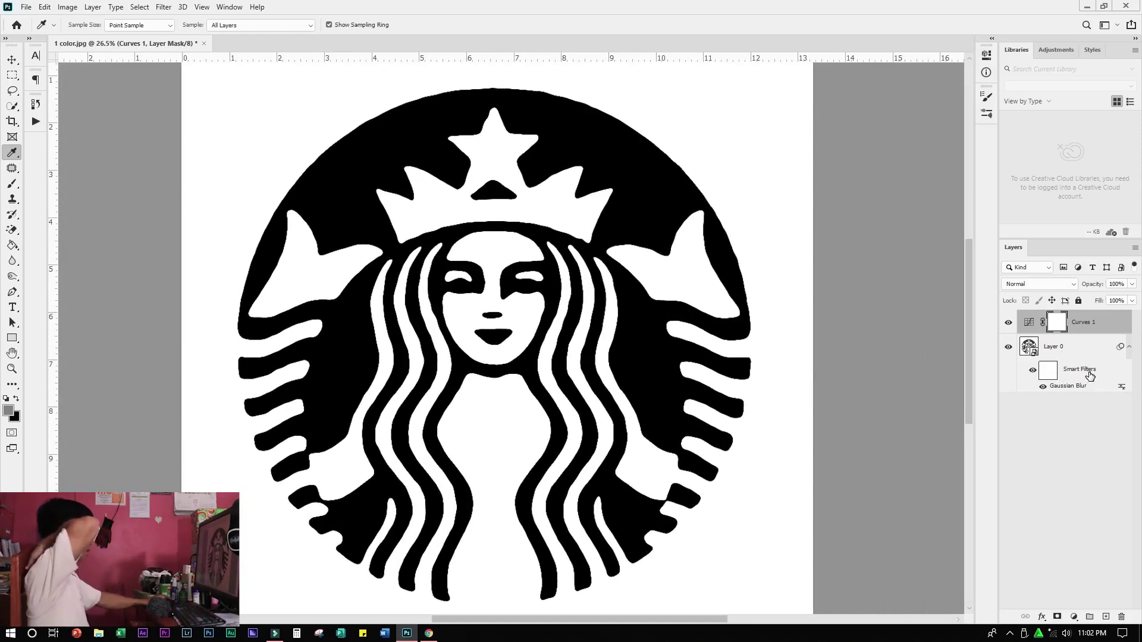
scroll(510, 153, "up", 4)
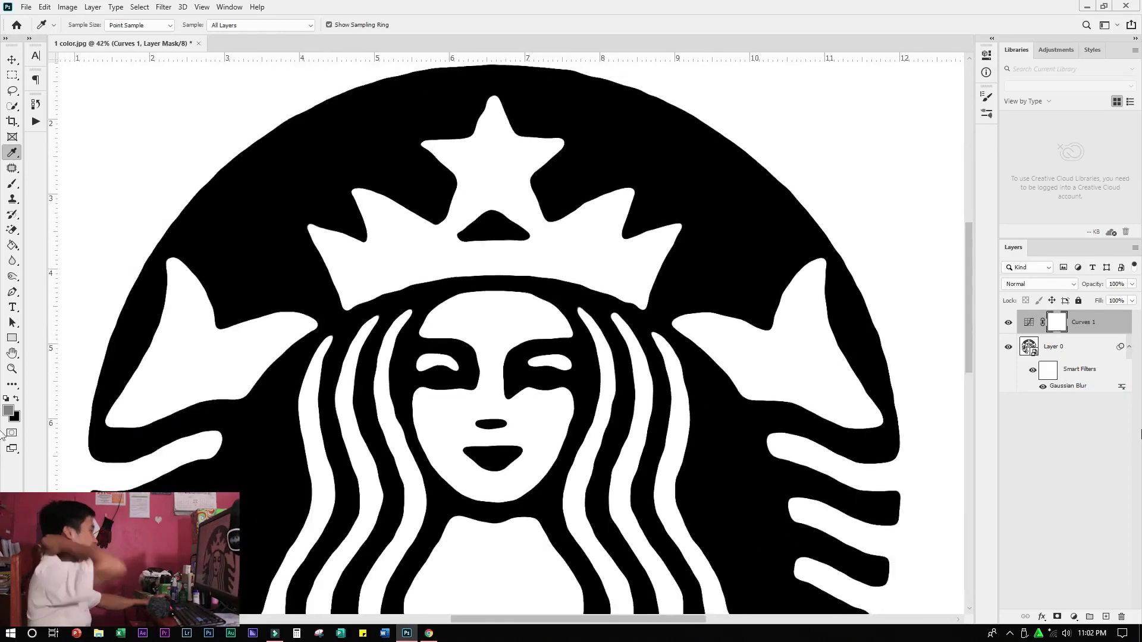
Step: Merge the Curves adjustment and the smart object into a single layer
left_click(1073, 412)
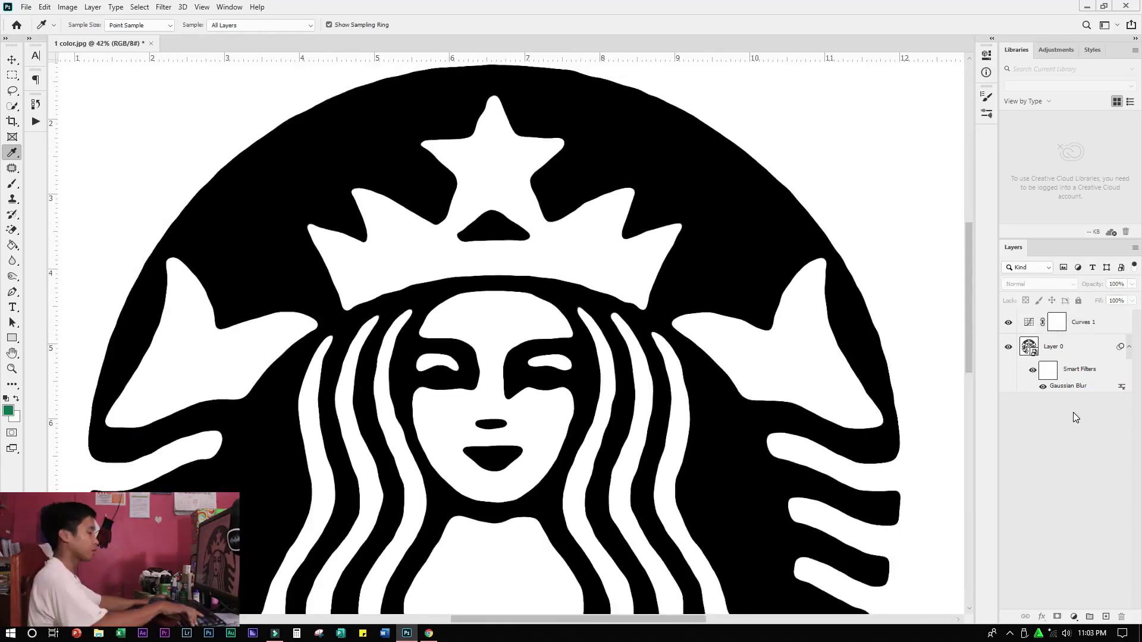
key("ctrl+shift+e")
scroll(655, 325, "down", 4)
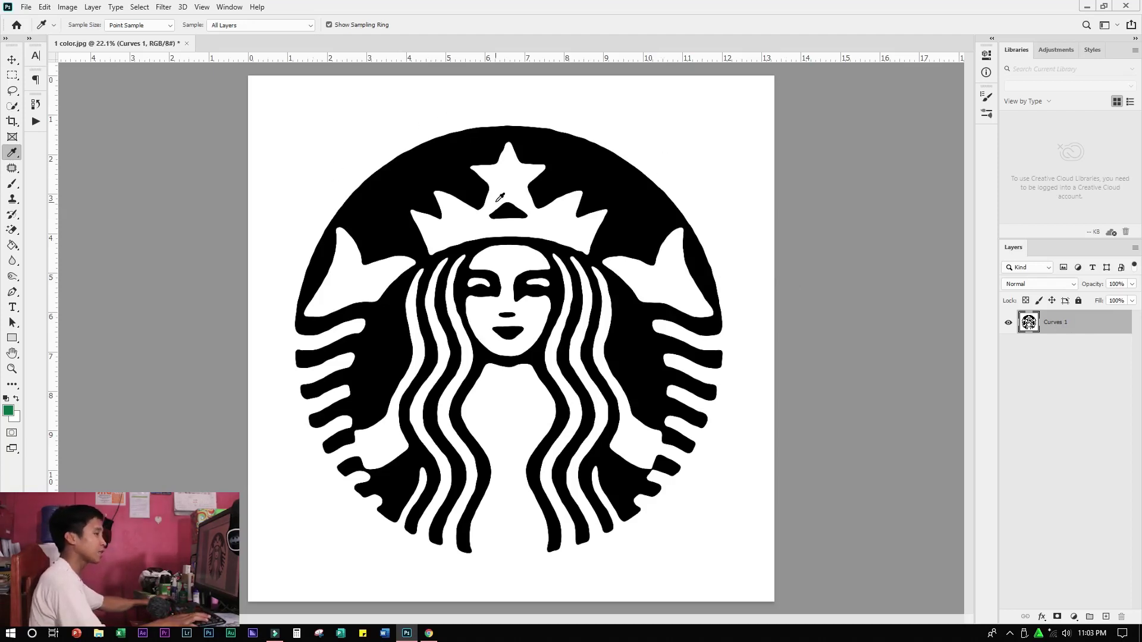
Step: Erase the white background around the logo to transparency with the Magic Eraser Tool
key("shift+e")
right_click(13, 232)
left_click(60, 228)
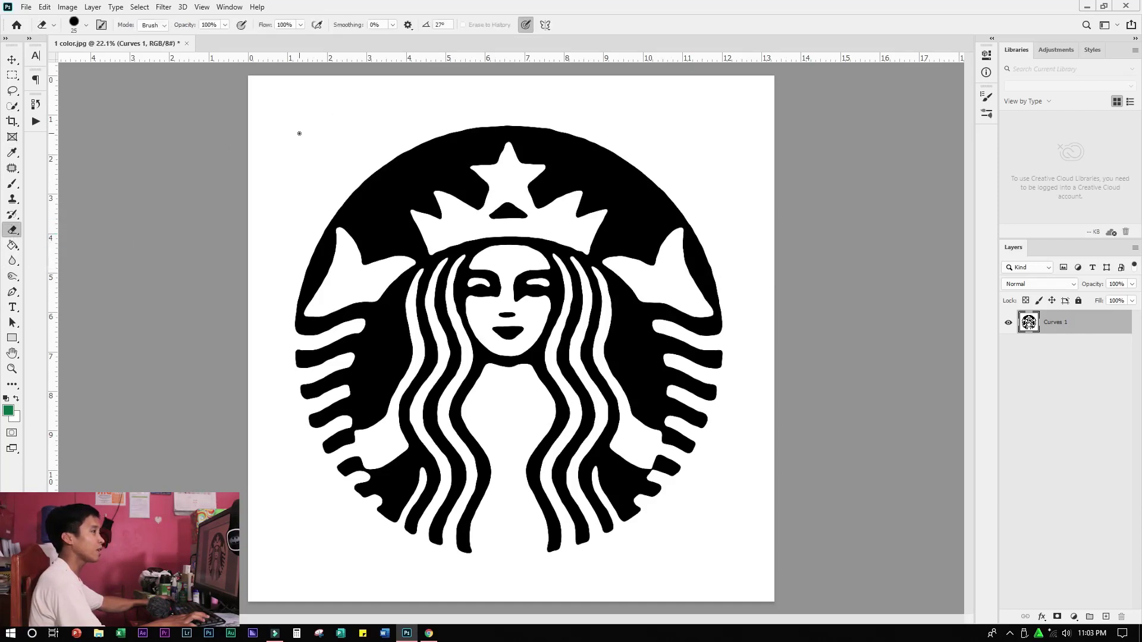
key("shift+e")
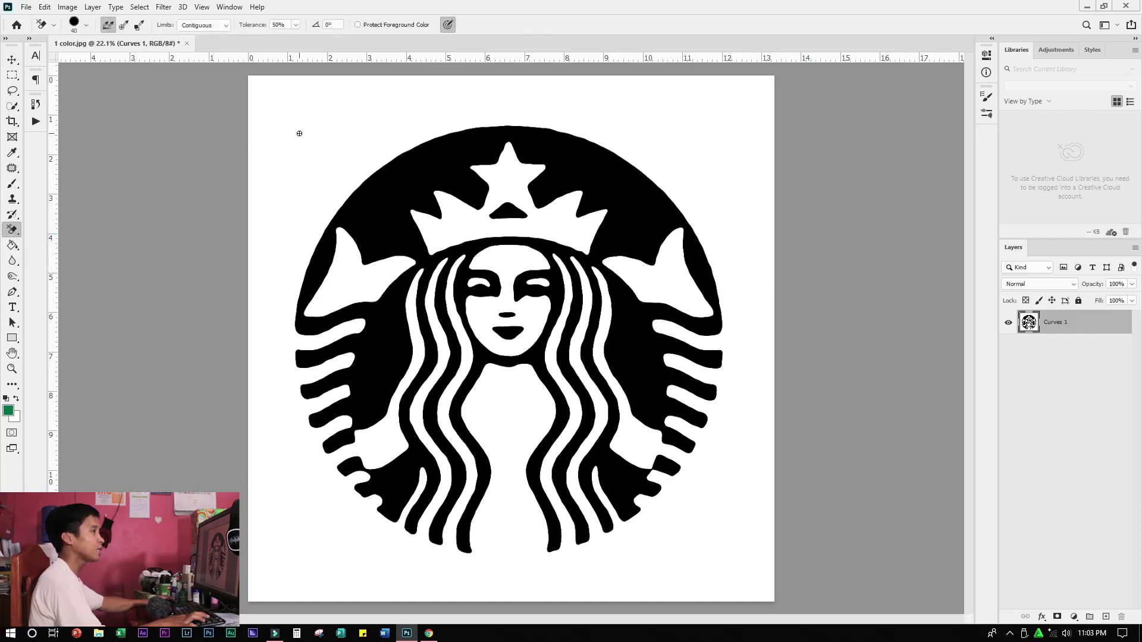
right_click(13, 232)
left_click(77, 255)
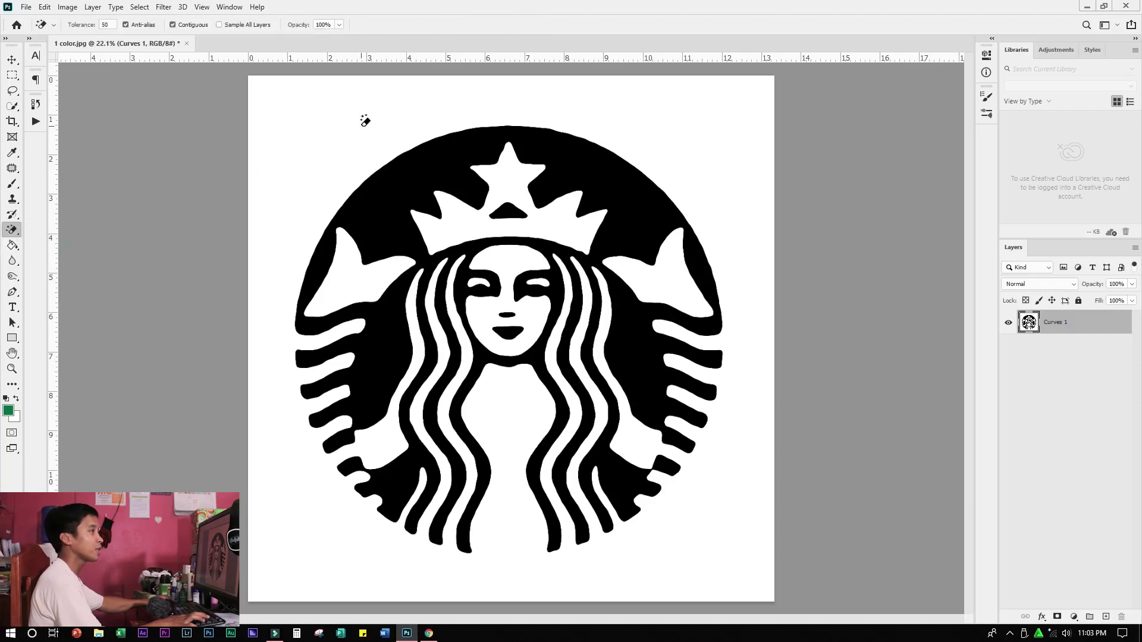
left_click(363, 124)
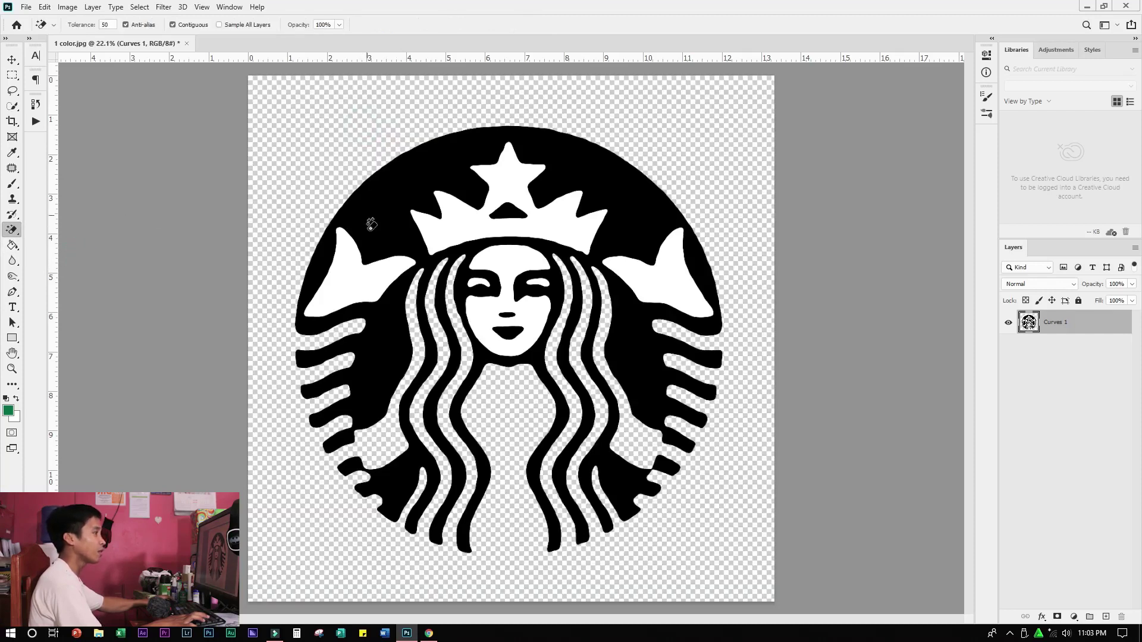
Step: Erase the remaining enclosed white areas with the Magic Eraser: both tail fins, the star and crown, the face and both eyes
left_click(357, 266)
left_click(445, 225)
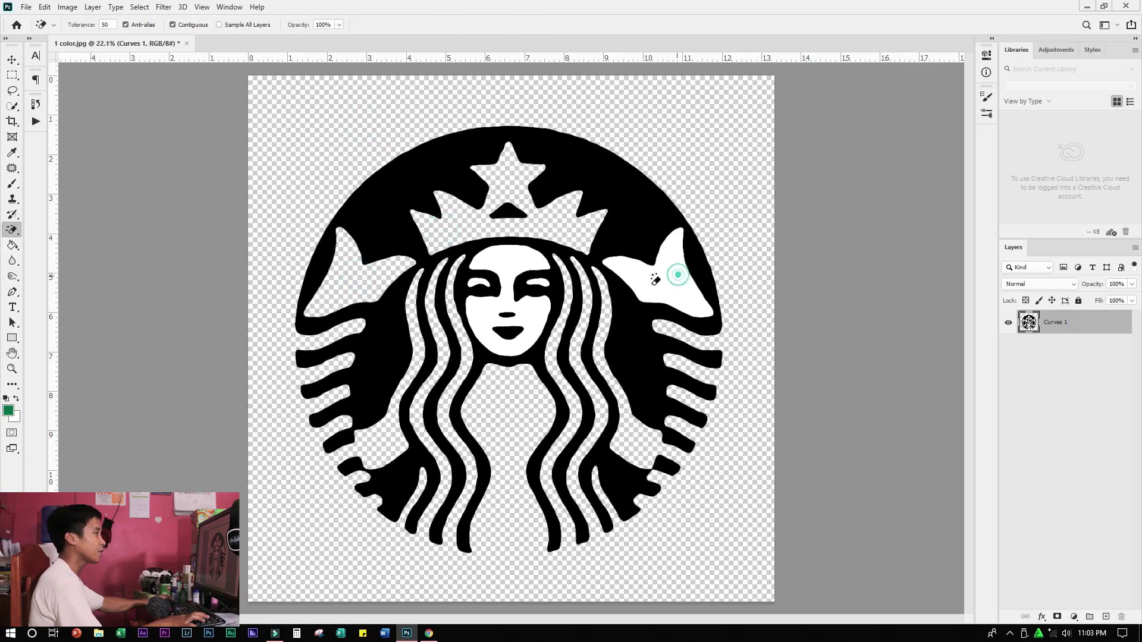
left_click(678, 273)
left_click(502, 268)
left_click(485, 279)
left_click(537, 281)
scroll(619, 293, "down", 1)
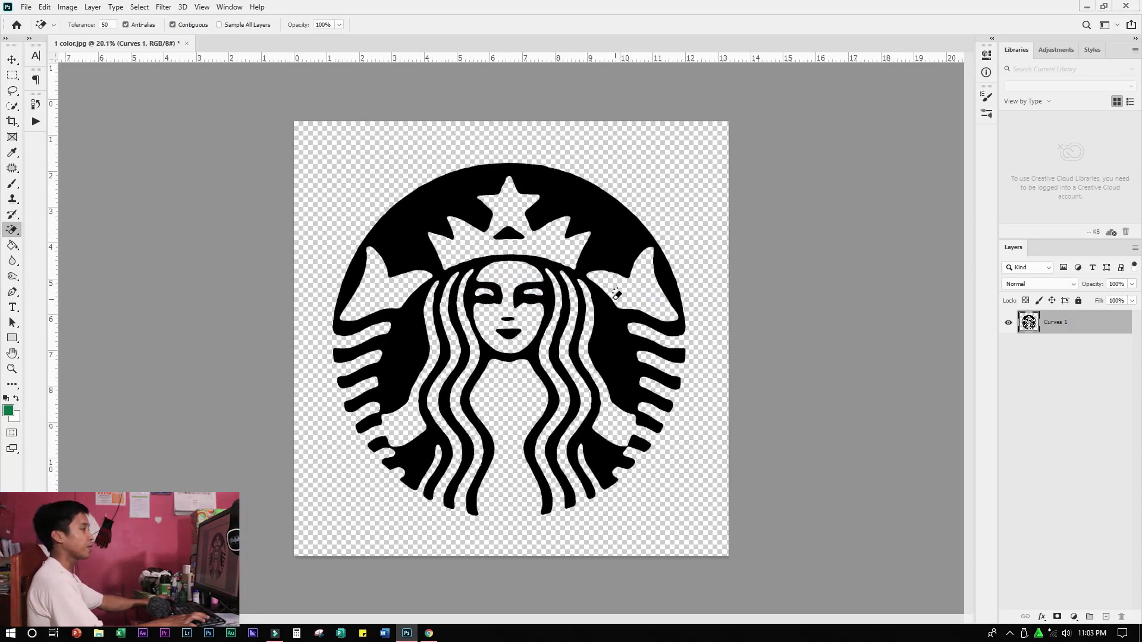
Step: Fill the black logo body, crown triangle, nose and lips with the green foreground color using the Paint Bucket Tool
scroll(561, 183, "up", 2)
scroll(561, 183, "up", 2)
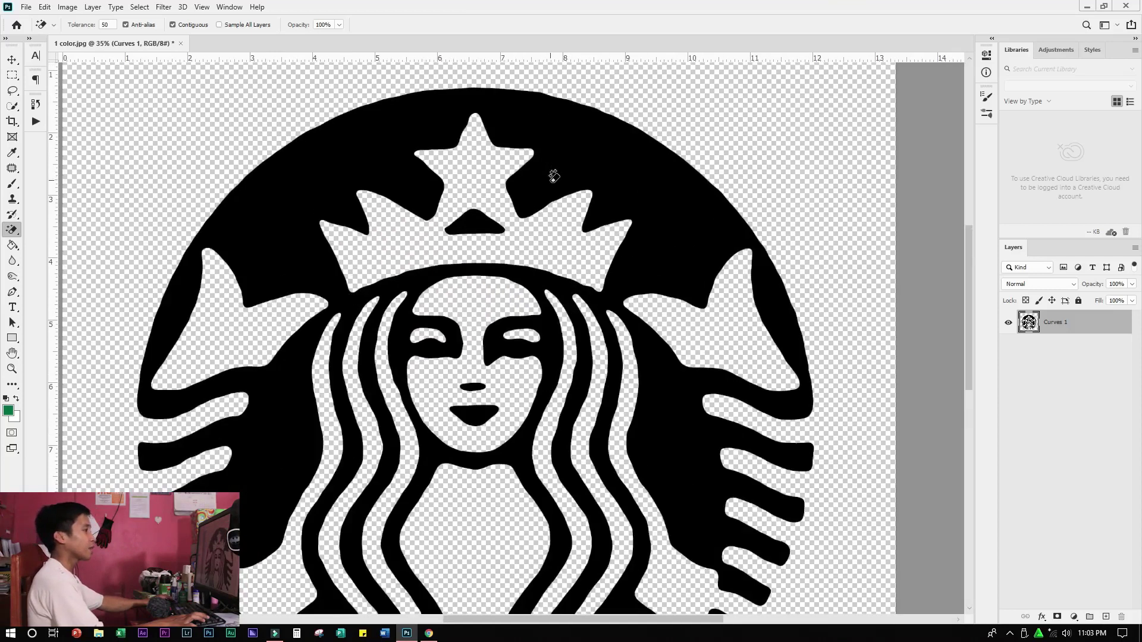
scroll(556, 175, "down", 1)
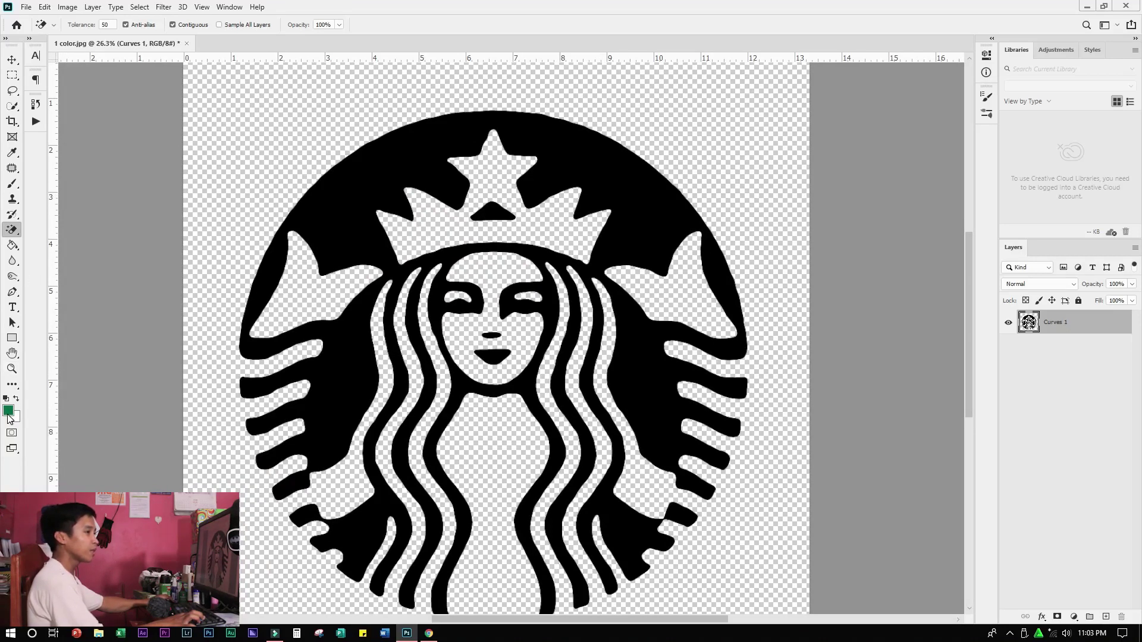
left_click(16, 248)
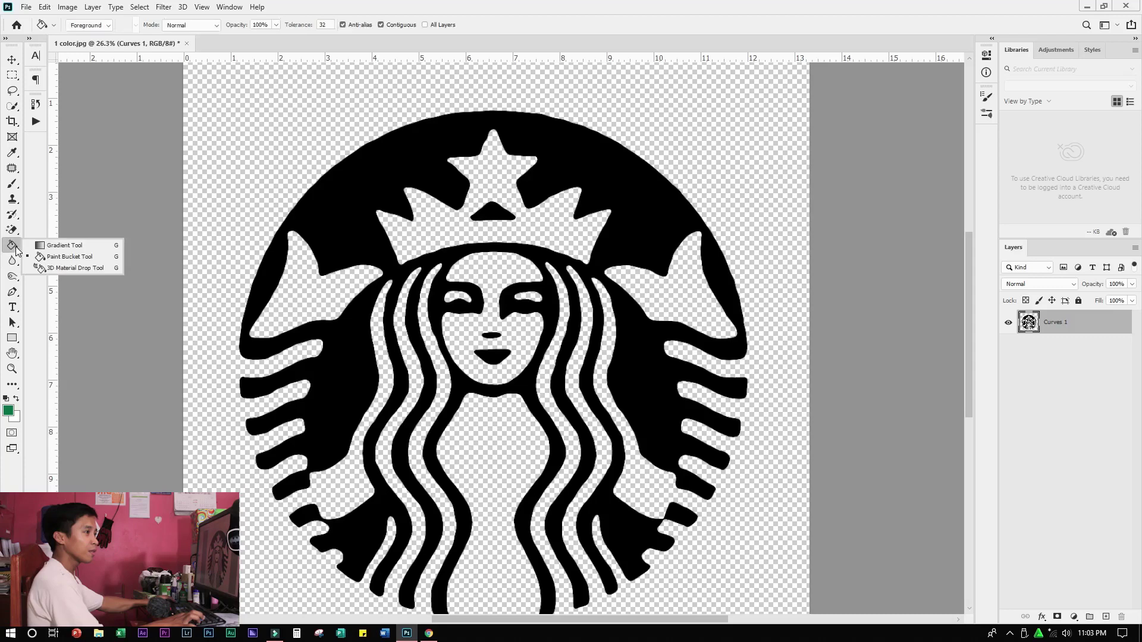
left_click(64, 259)
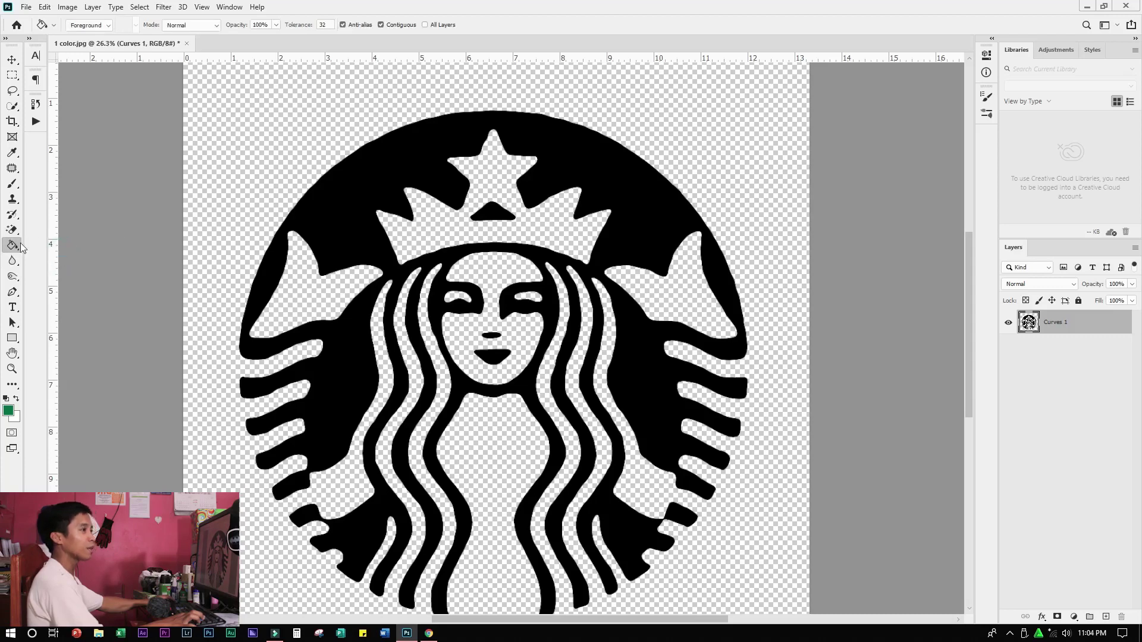
left_click(381, 189)
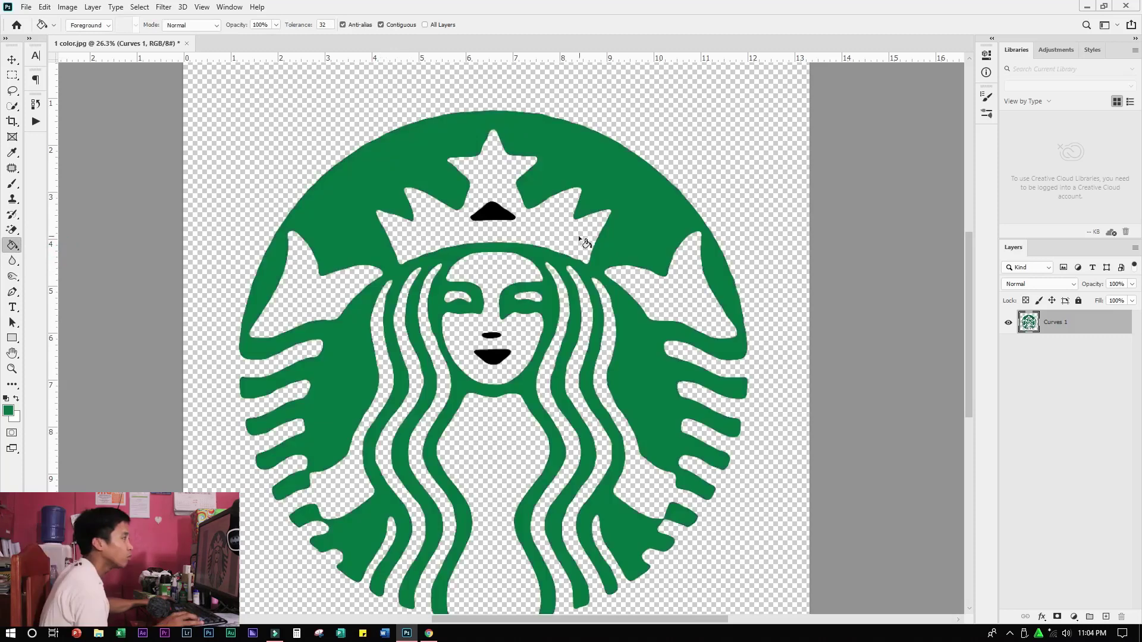
left_click(488, 358)
left_click(491, 334)
Step: Examine the green logo's outer edge, star, crown, face and hair up close and as a whole
key("ctrl+minus")
key("ctrl+minus")
scroll(499, 327, "up", 8)
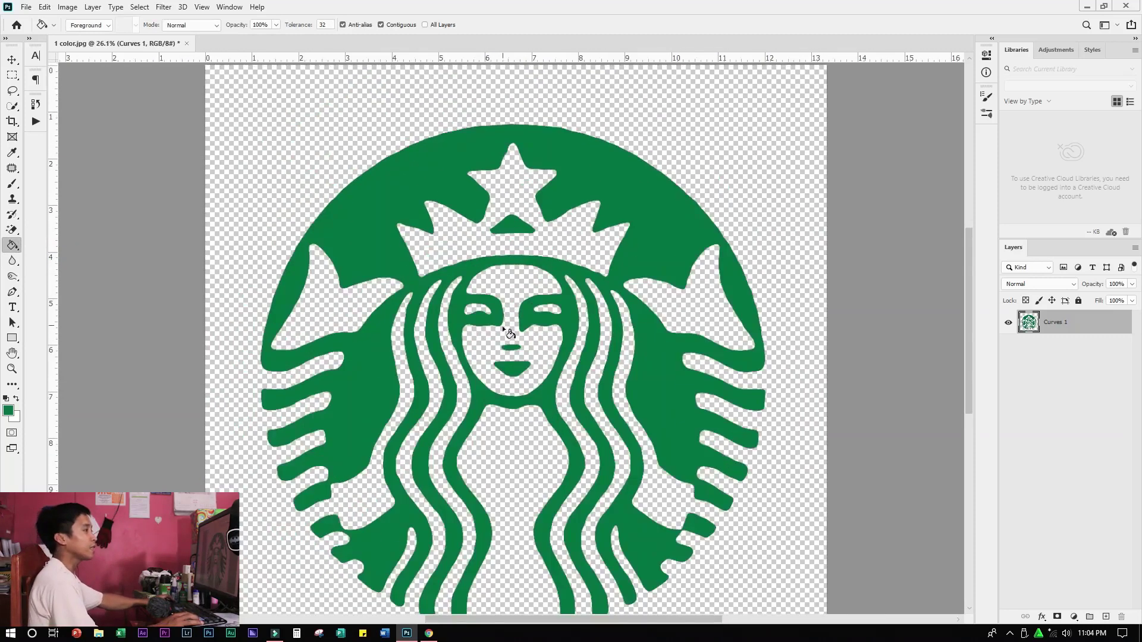
scroll(493, 333, "down", 3)
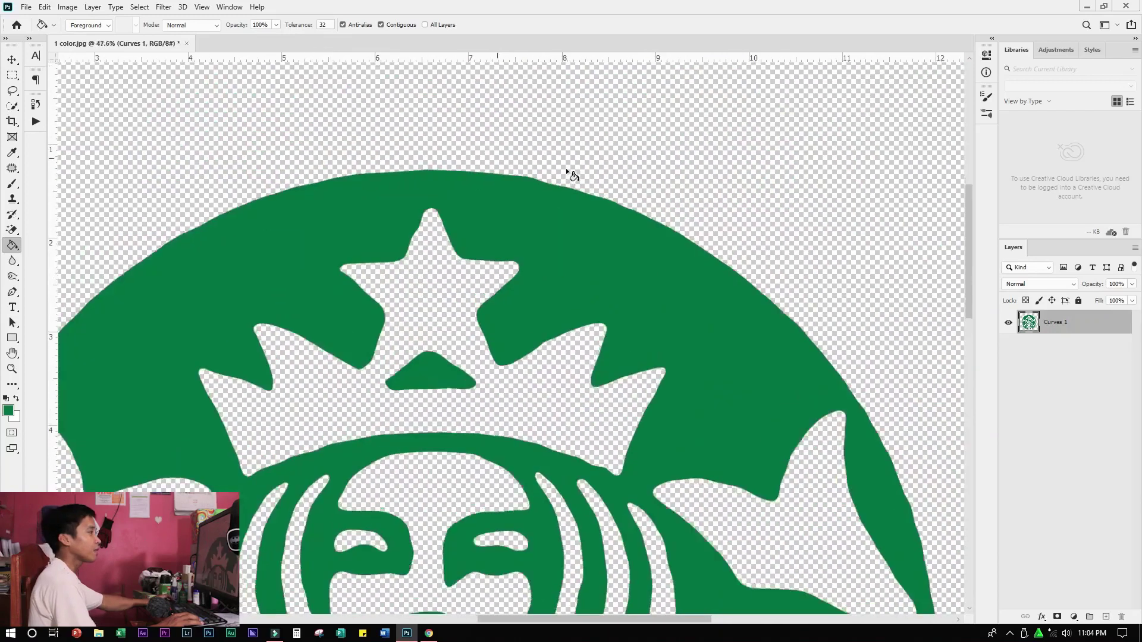
scroll(581, 224, "up", 5)
scroll(686, 255, "down", 4)
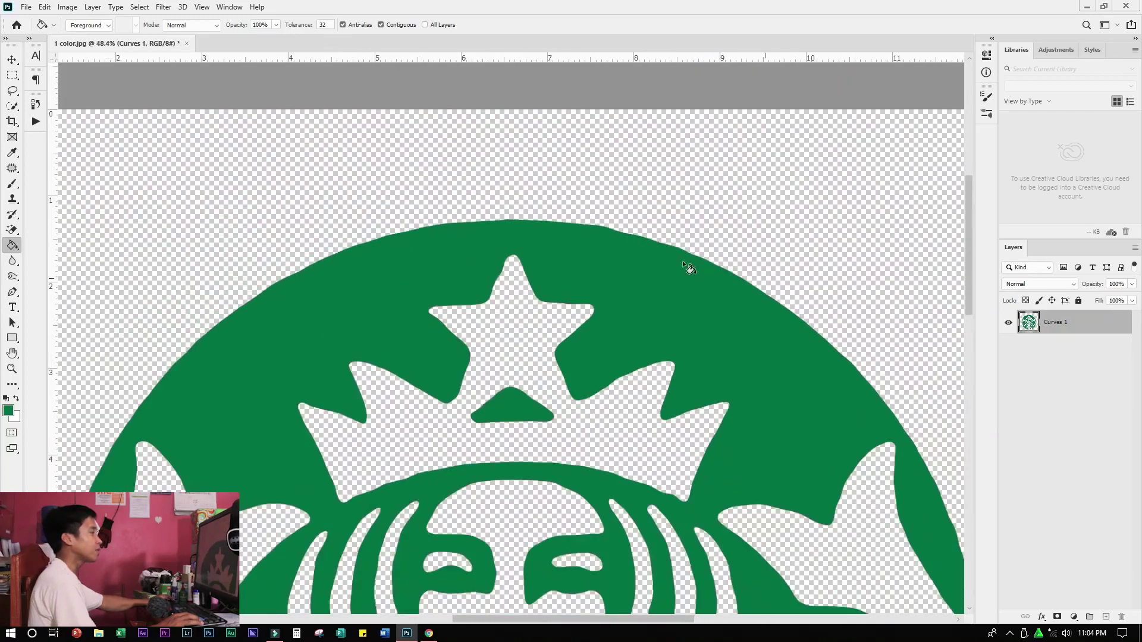
scroll(544, 233, "up", 3)
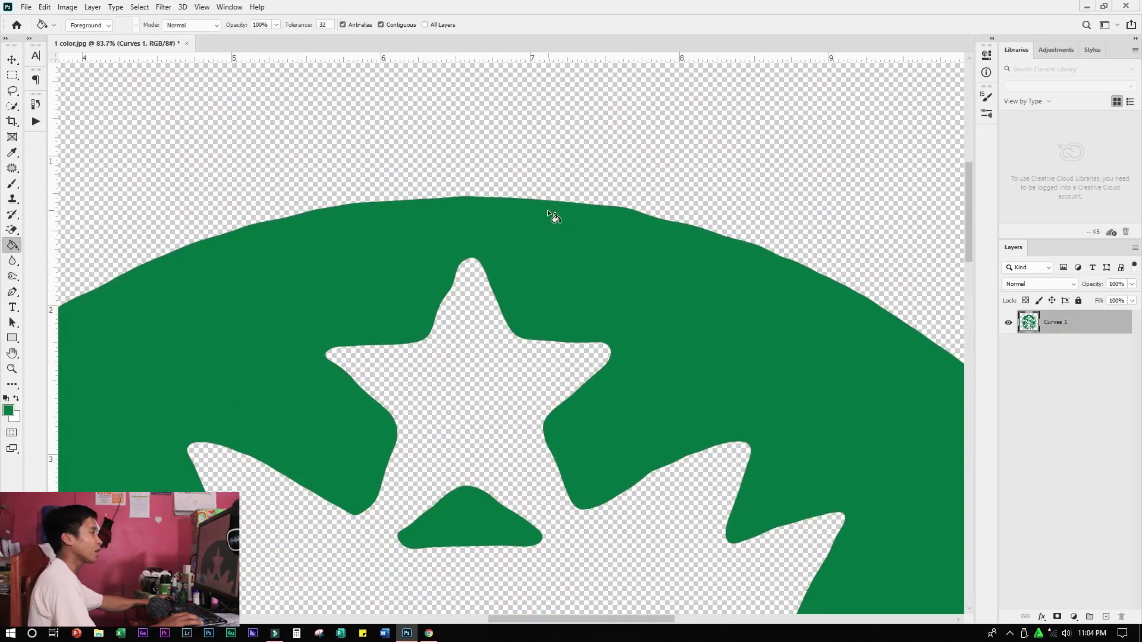
scroll(547, 210, "down", 5)
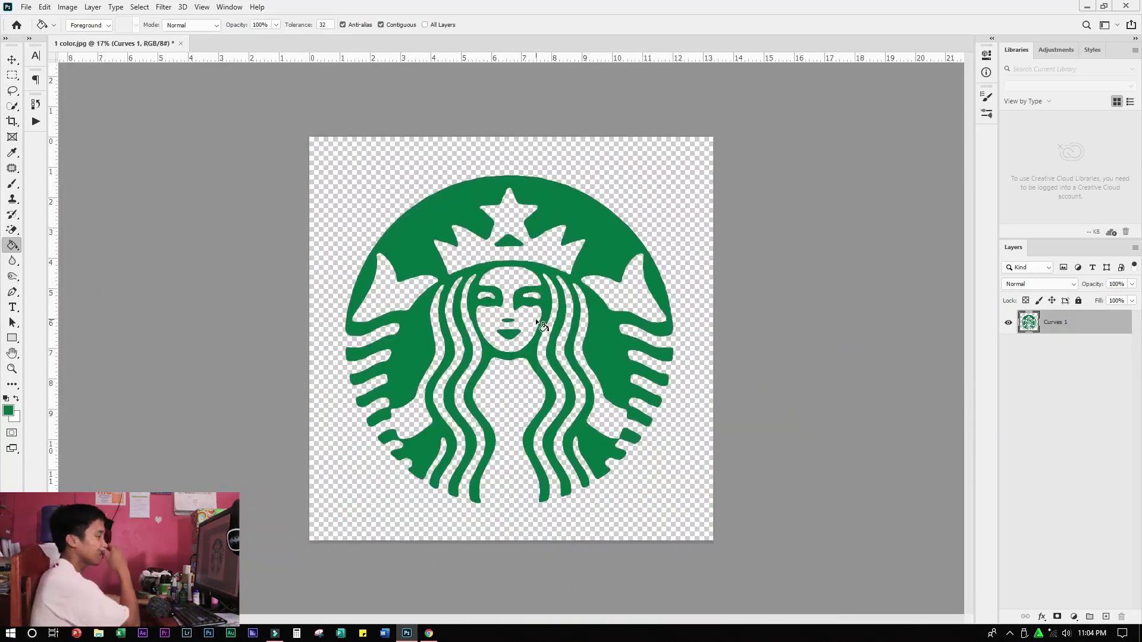
scroll(523, 334, "up", 1)
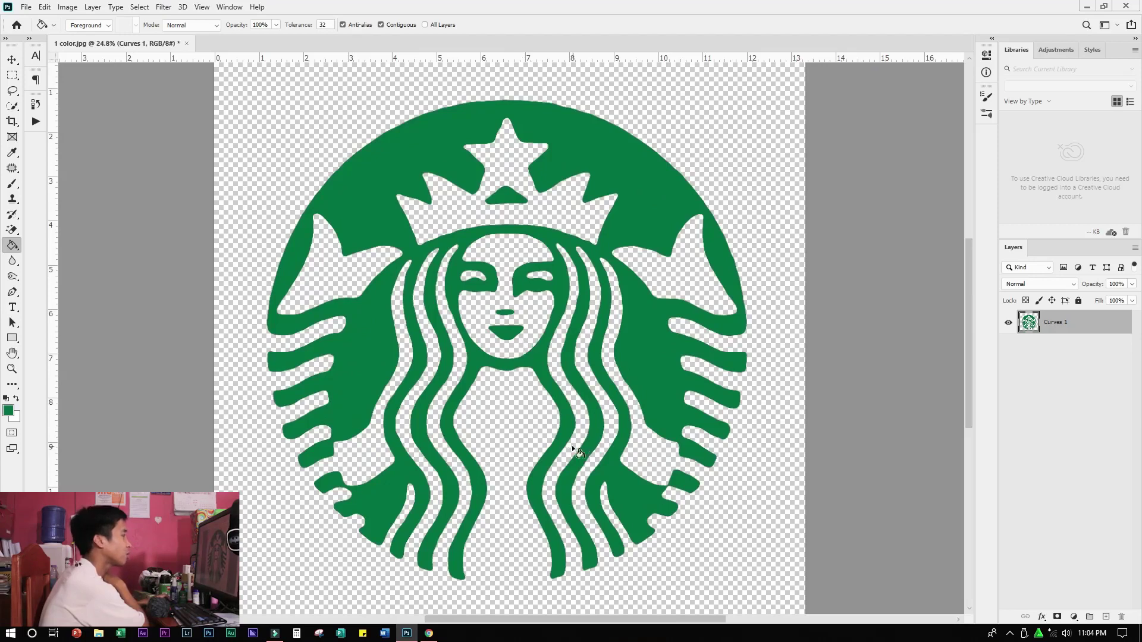
scroll(479, 271, "up", 1)
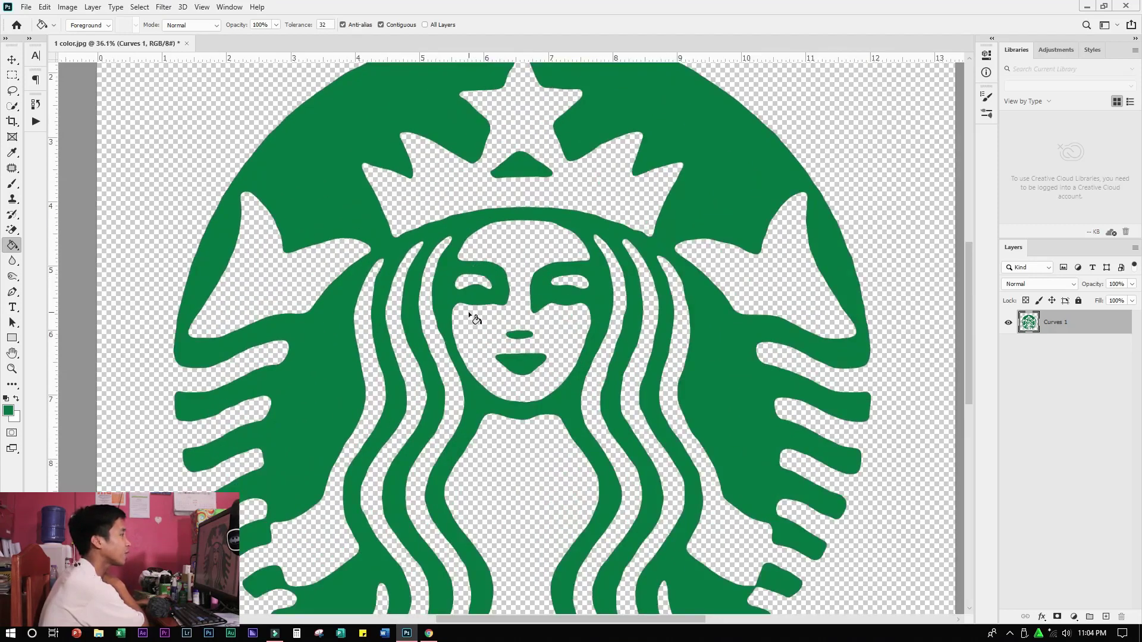
scroll(469, 305, "down", 1)
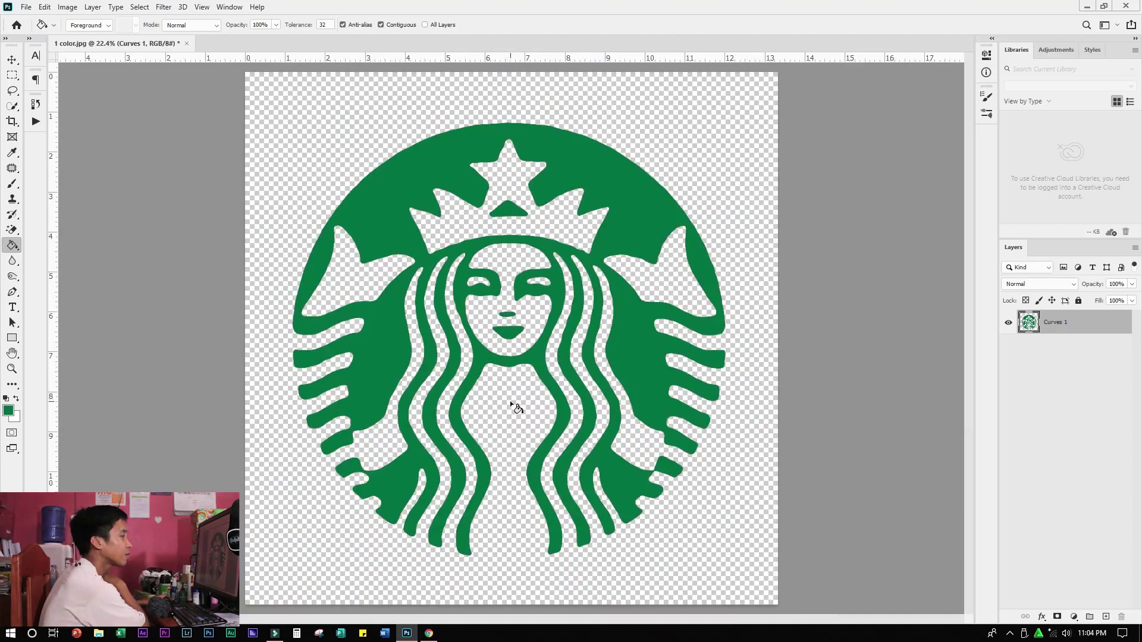
scroll(434, 342, "up", 1)
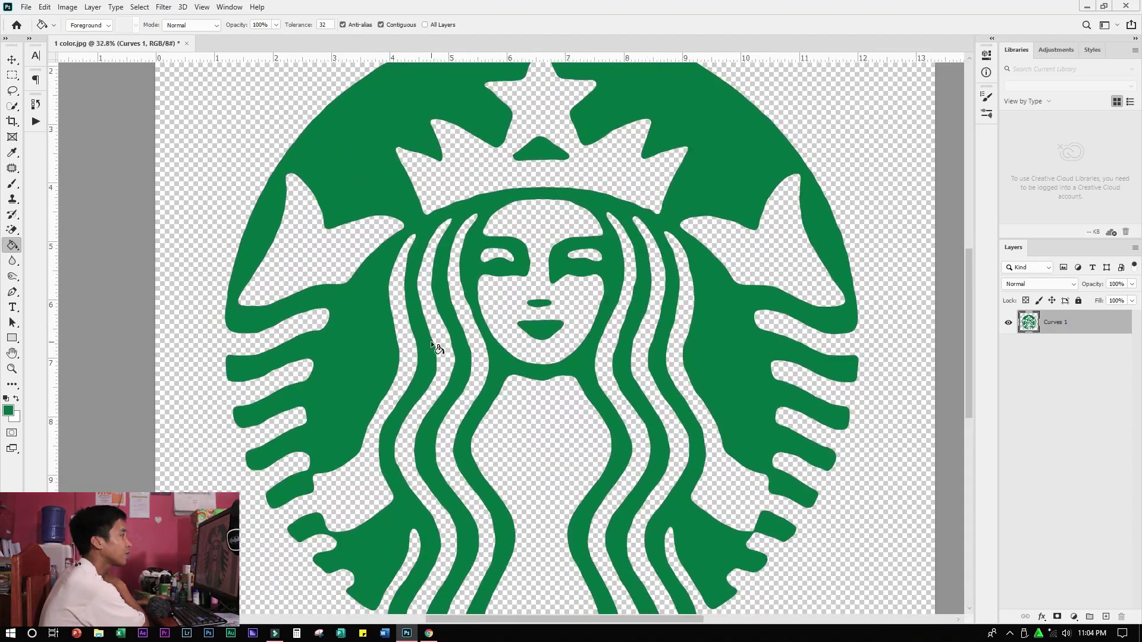
scroll(431, 340, "down", 1)
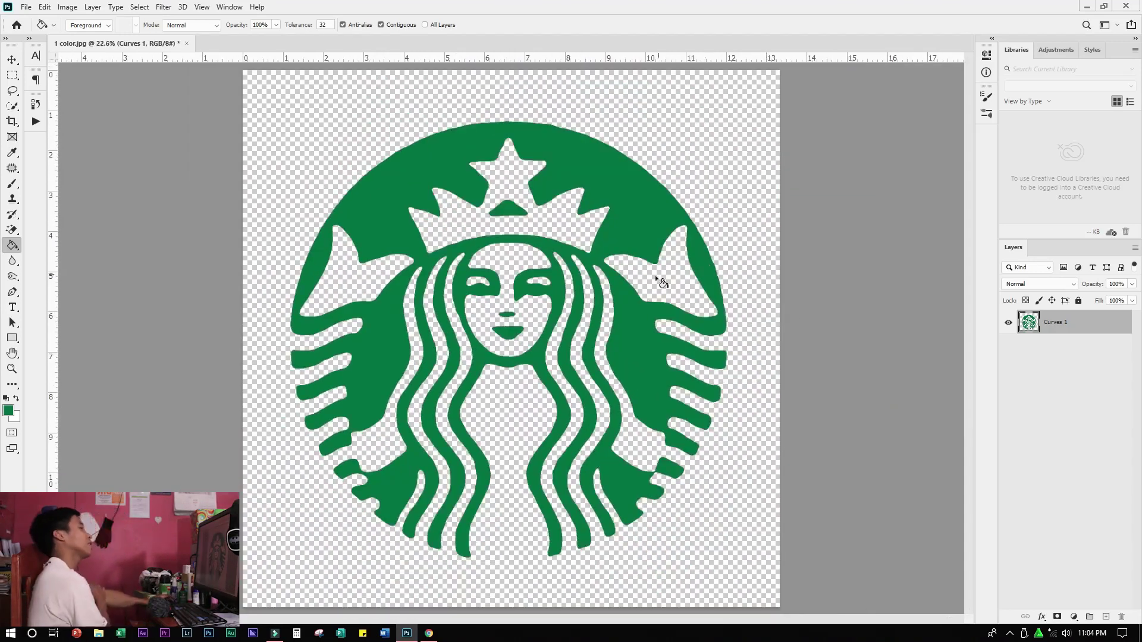
Step: Inspect the green logo's eyes, nose and lips up close and the whole logo against the transparent background
scroll(586, 317, "up", 1)
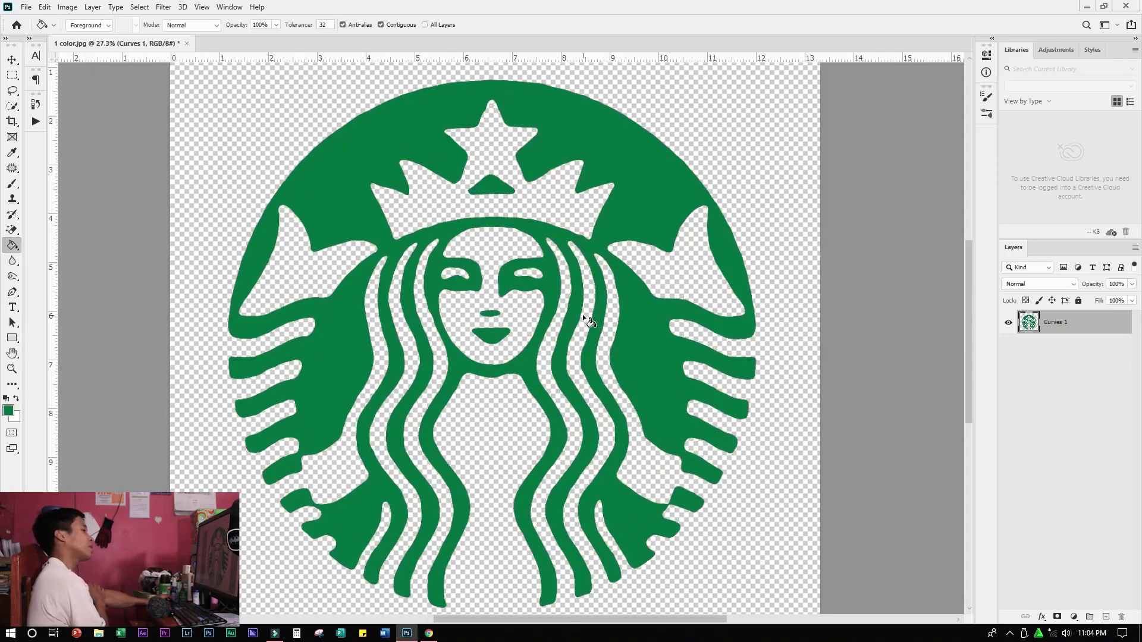
scroll(582, 314, "up", 3)
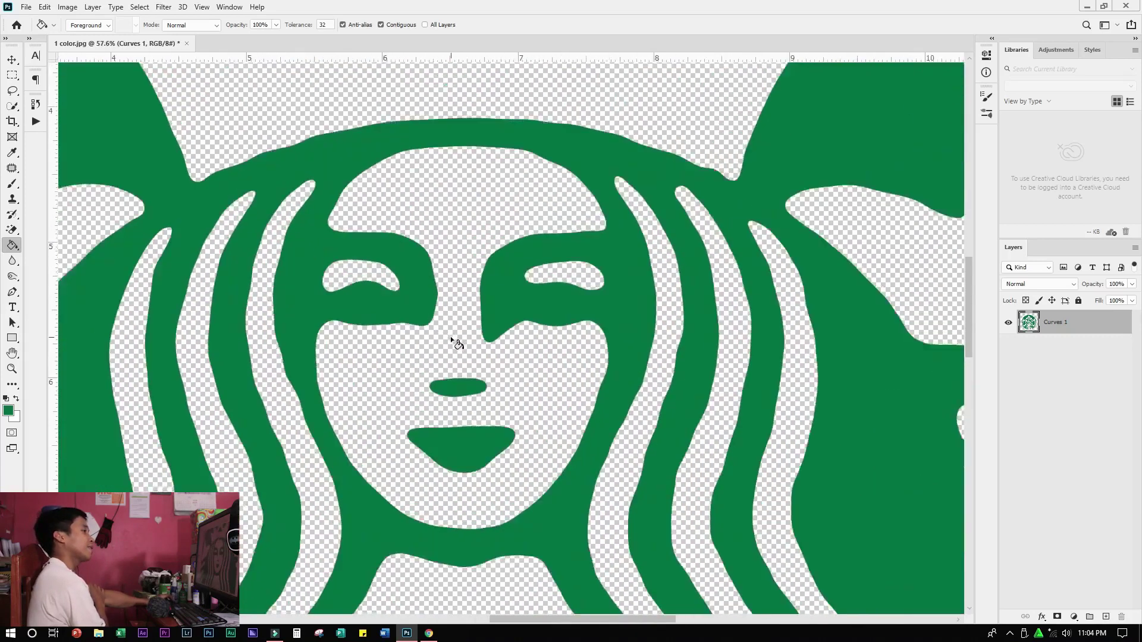
scroll(450, 336, "up", 3)
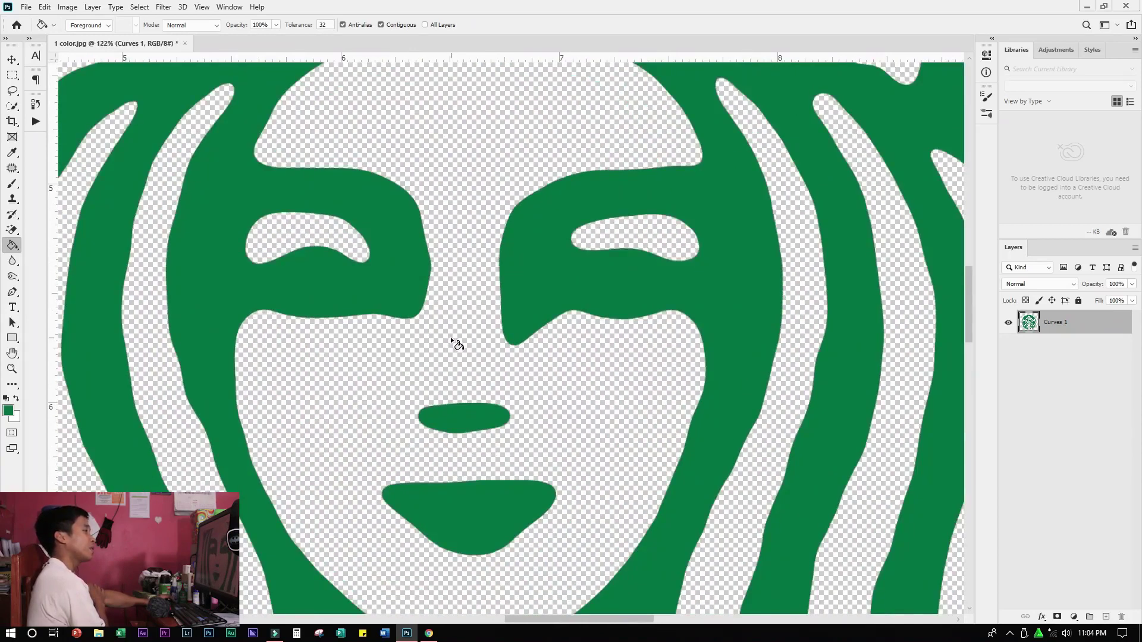
scroll(451, 336, "down", 5)
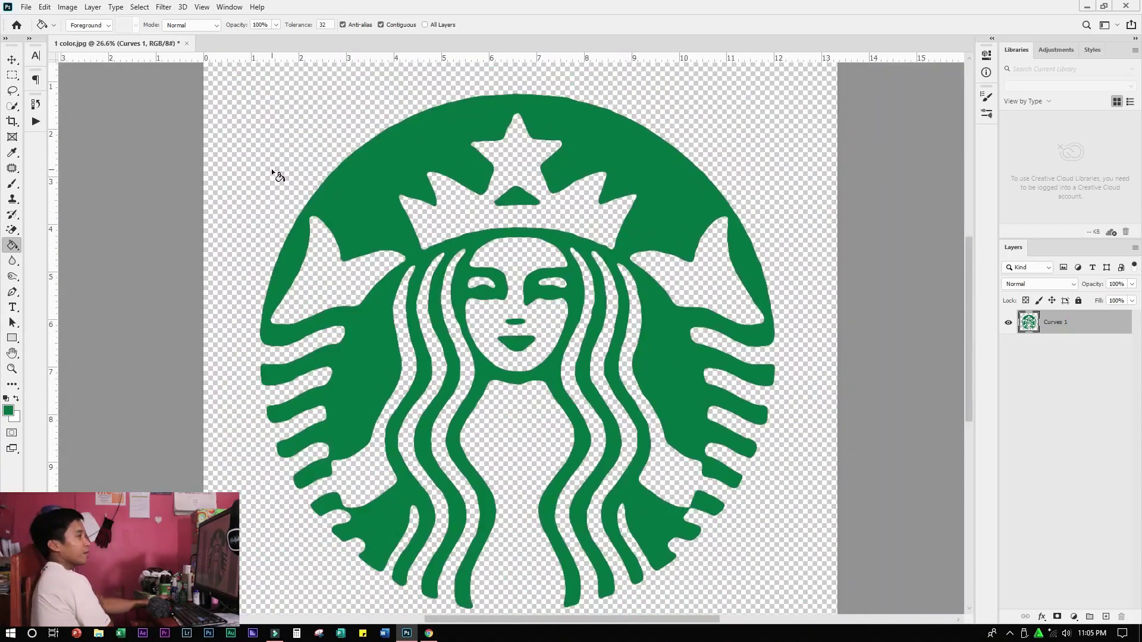
scroll(619, 89, "up", 1)
scroll(483, 168, "down", 1)
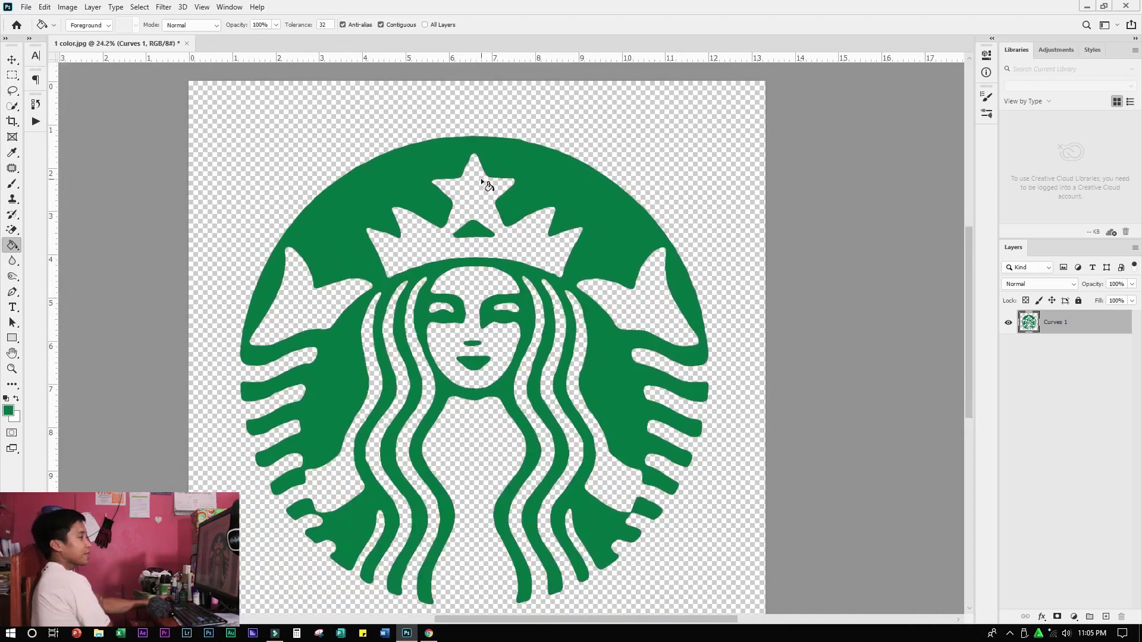
Step: Close the 1 color.jpg document and bring up CoM_logo.png
left_click(187, 44)
left_click(457, 246)
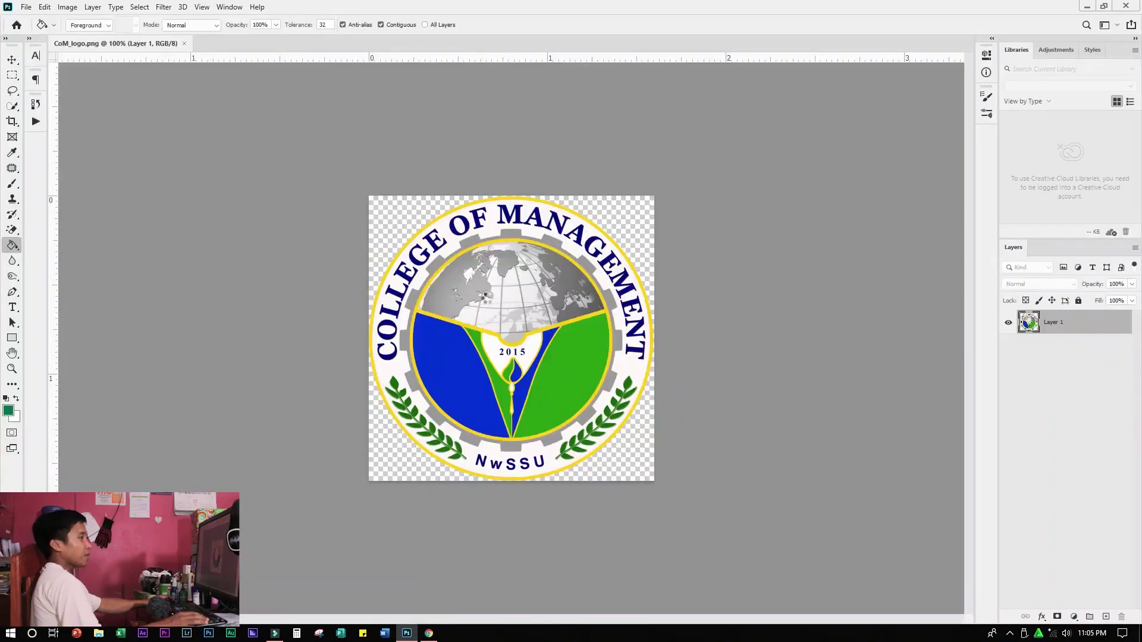
Step: Examine the blue lettering on the upper rim of the CoM_logo.png seal at pixel level and the seal as a whole
scroll(530, 253, "up", 1)
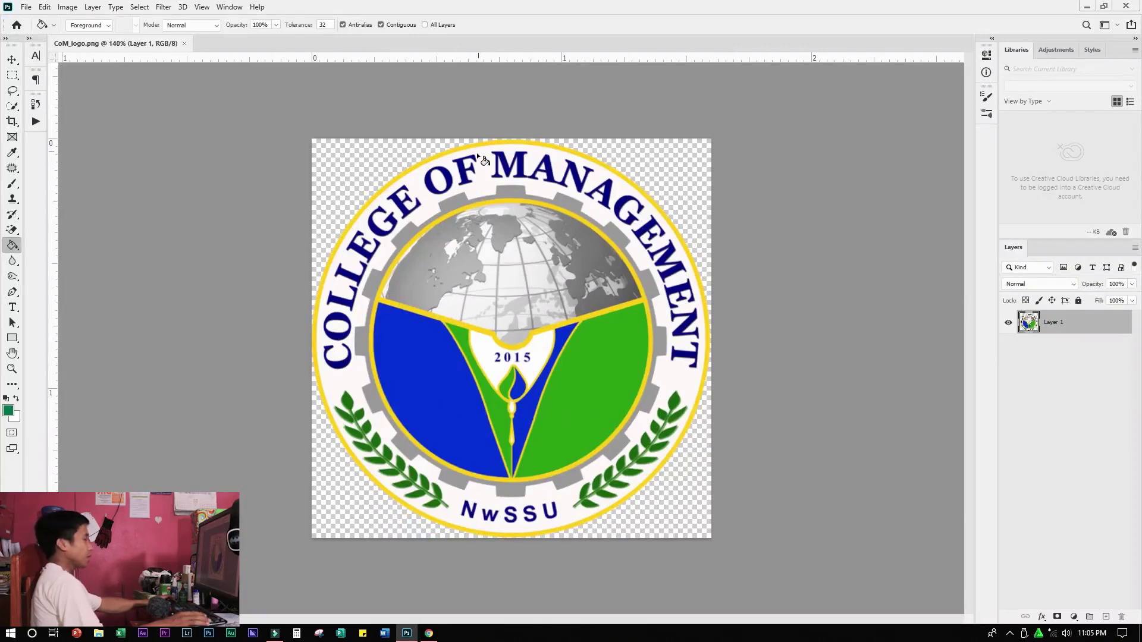
scroll(477, 152, "up", 1)
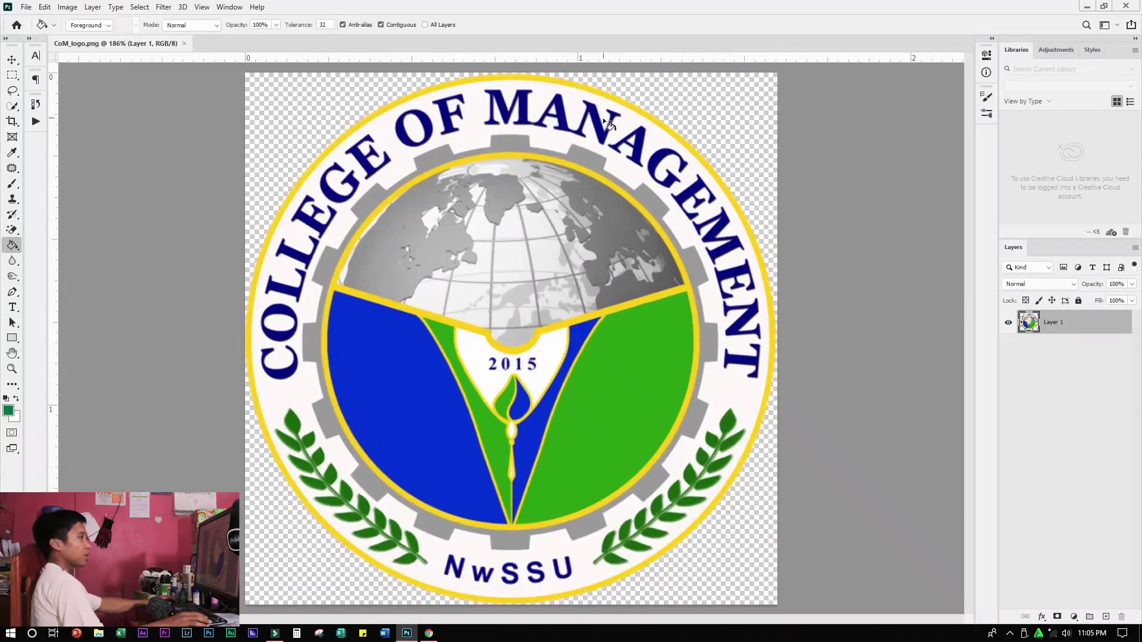
scroll(602, 116, "up", 4)
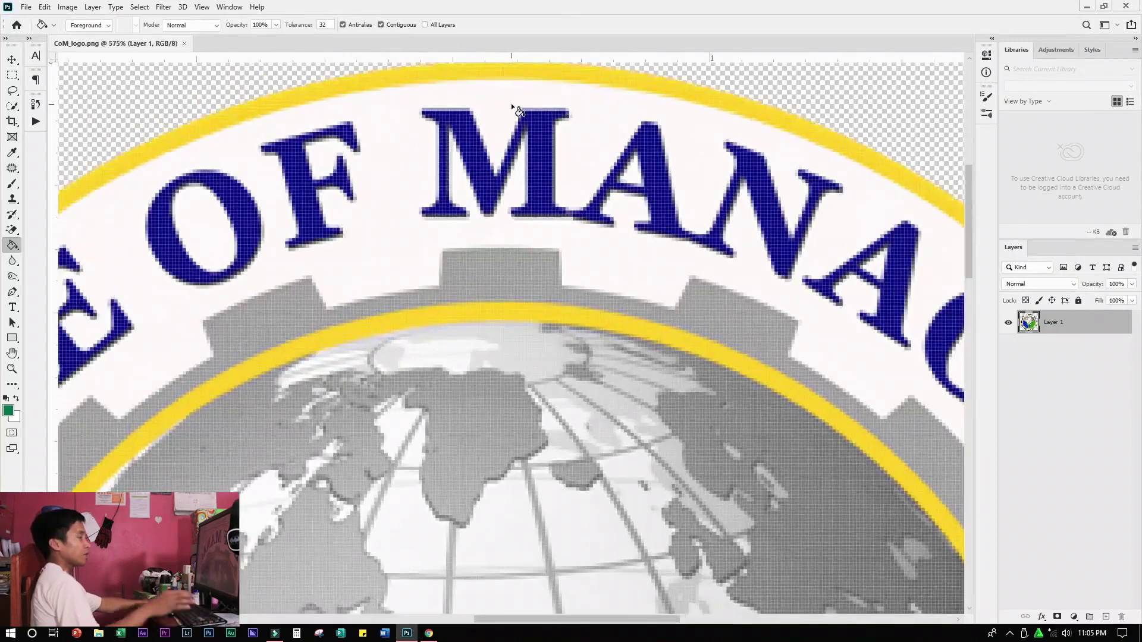
scroll(510, 121, "up", 1)
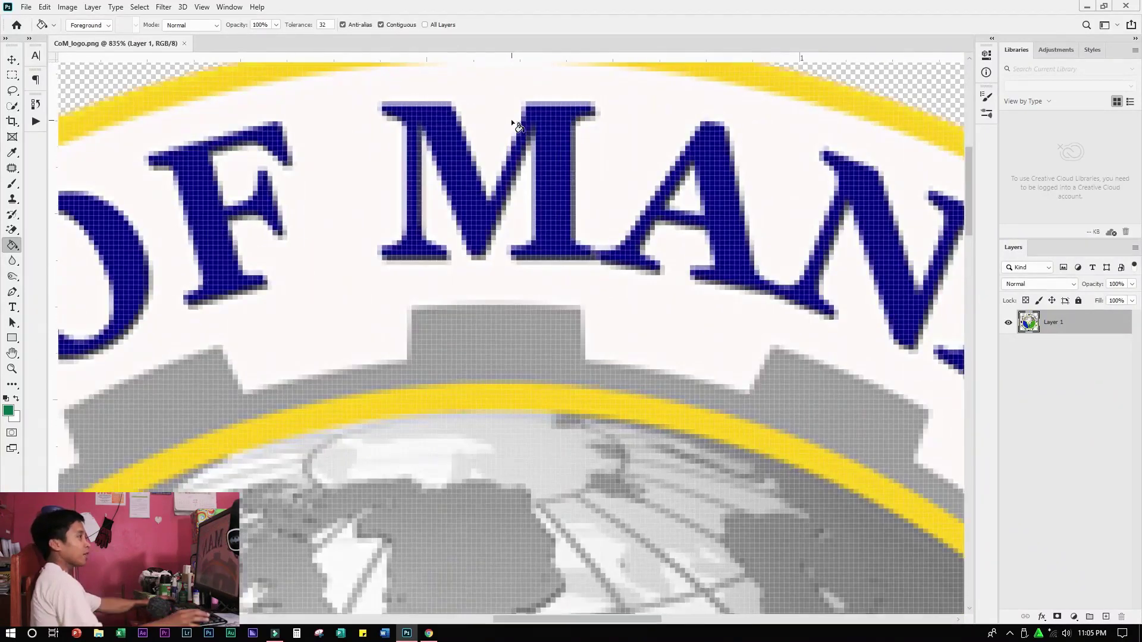
scroll(508, 117, "up", 1)
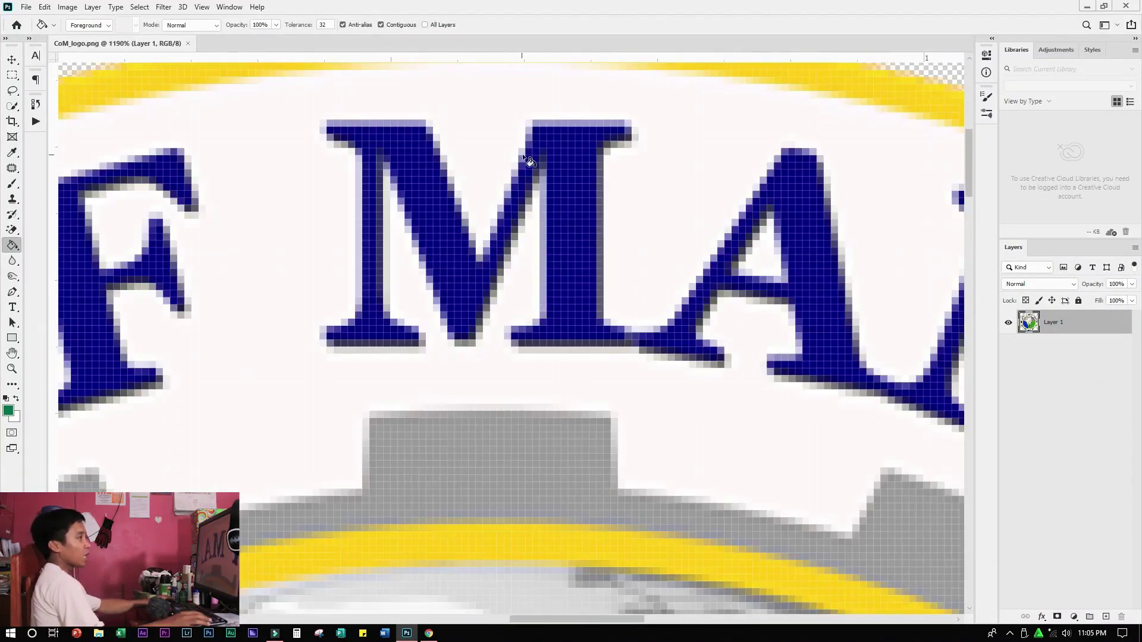
scroll(525, 138, "up", 1)
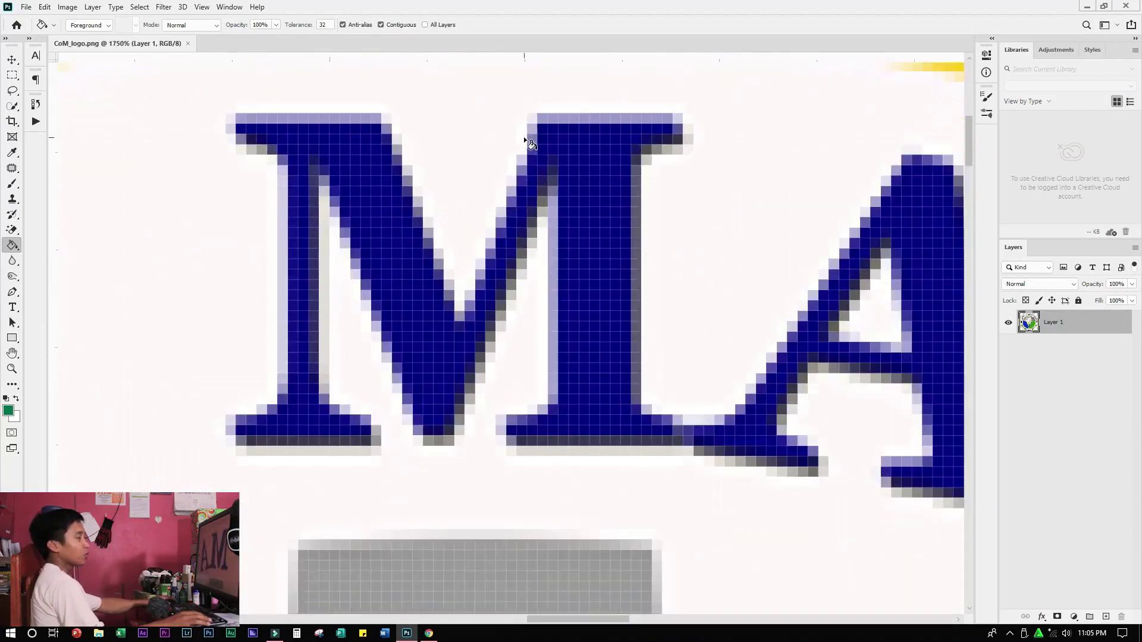
scroll(542, 161, "down", 5)
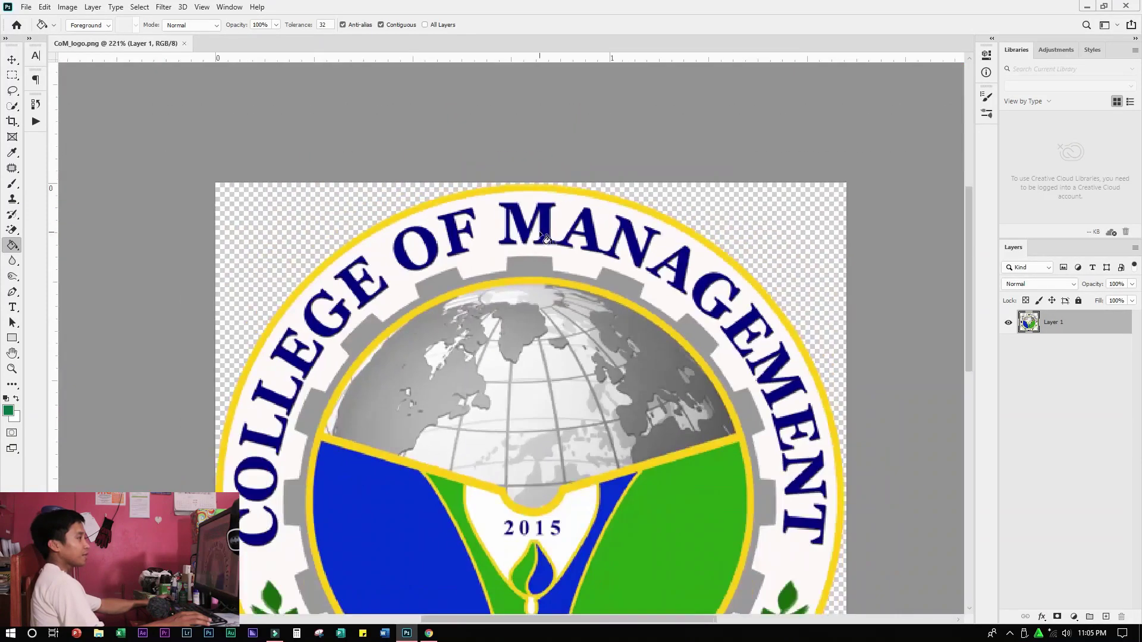
scroll(515, 190, "down", 1)
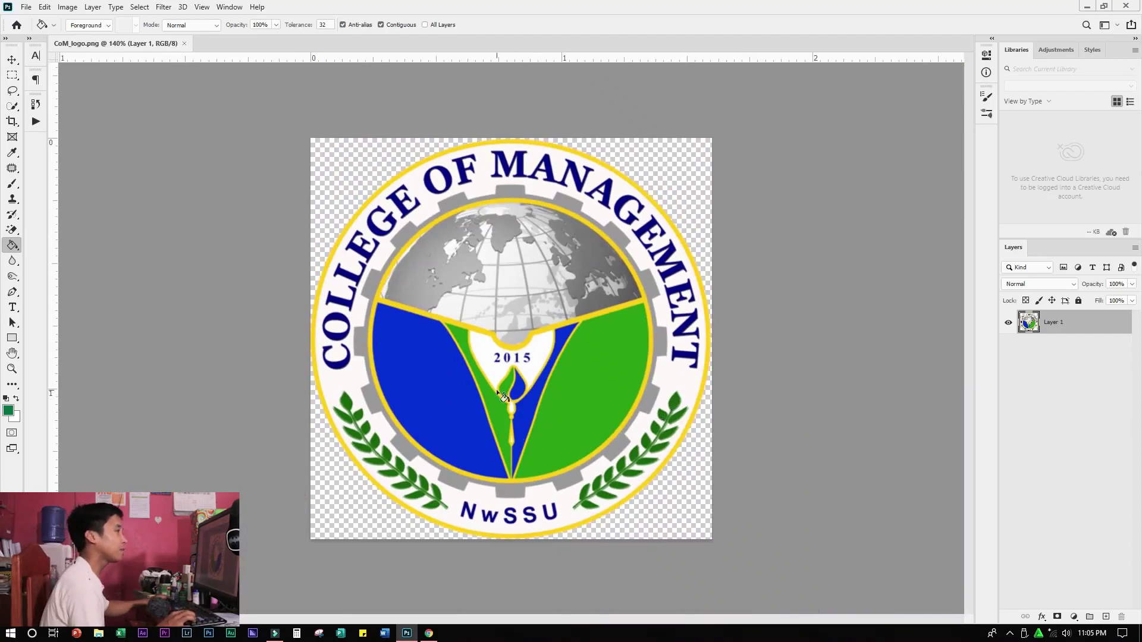
Step: Enlarge CoM_logo.png to 4000 × 4000 pixels, resampling with Preserve Details 2.0
key("ctrl+alt+i")
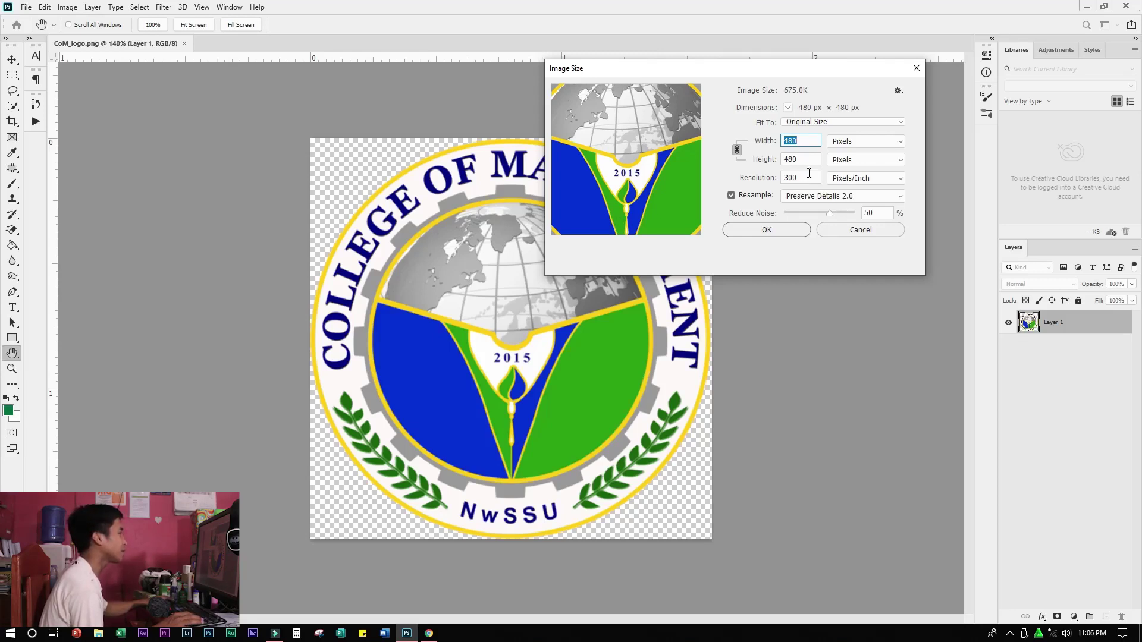
key("Tab")
type("4000")
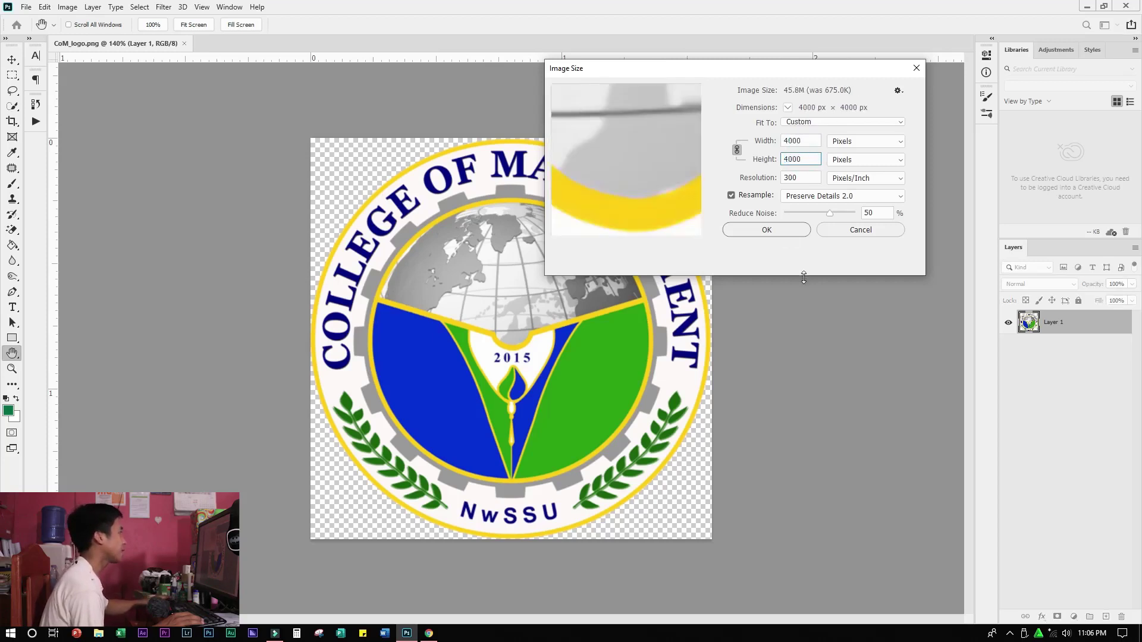
left_click(766, 229)
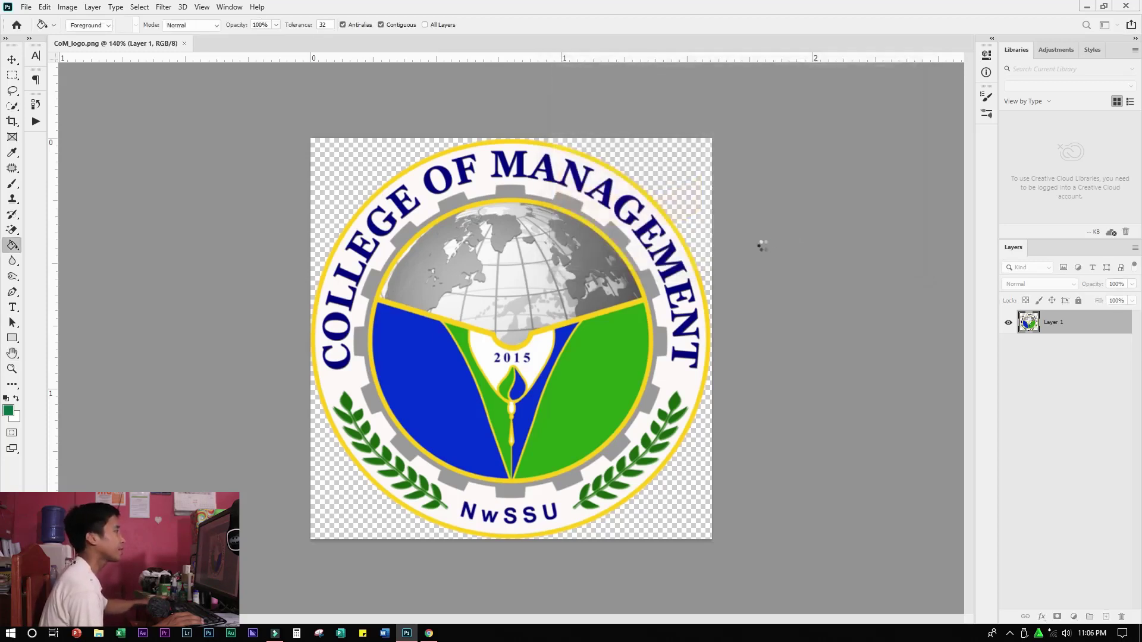
Step: Examine the edges of the enlarged seal's blue lettering, globe and gear ring, and the overall seal
key("g")
scroll(747, 255, "down", 10)
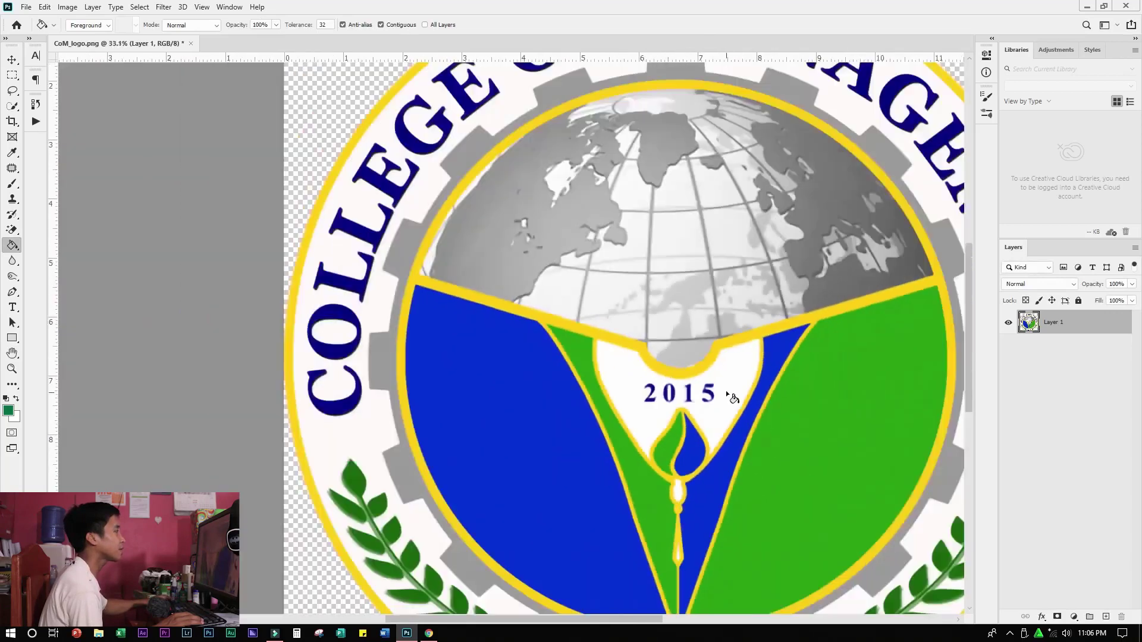
scroll(505, 212, "up", 6)
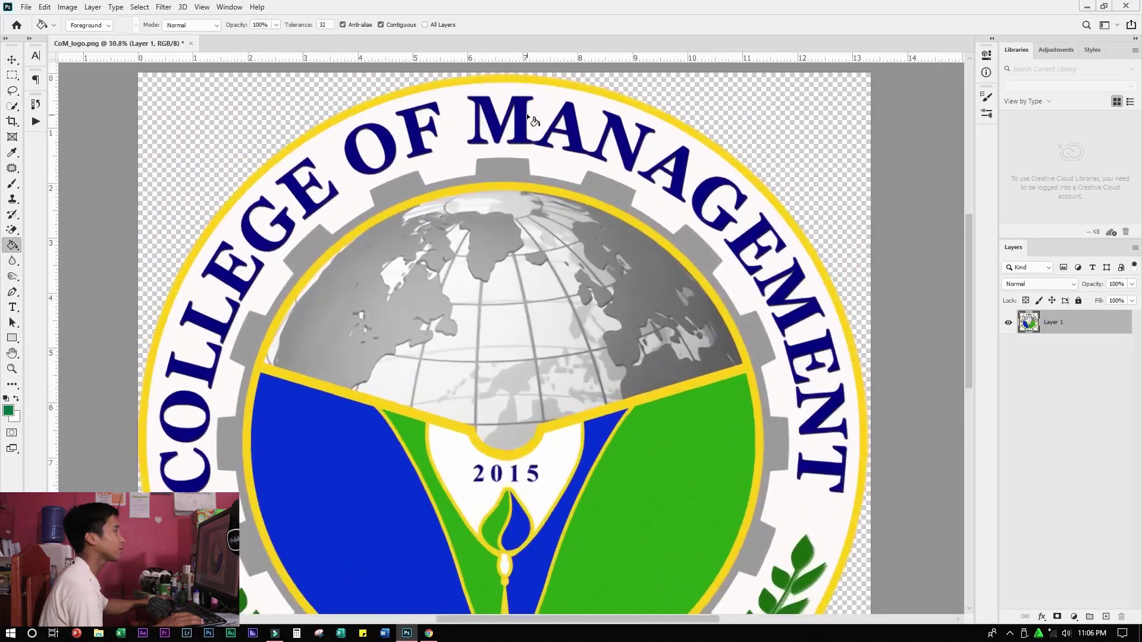
scroll(556, 138, "up", 3)
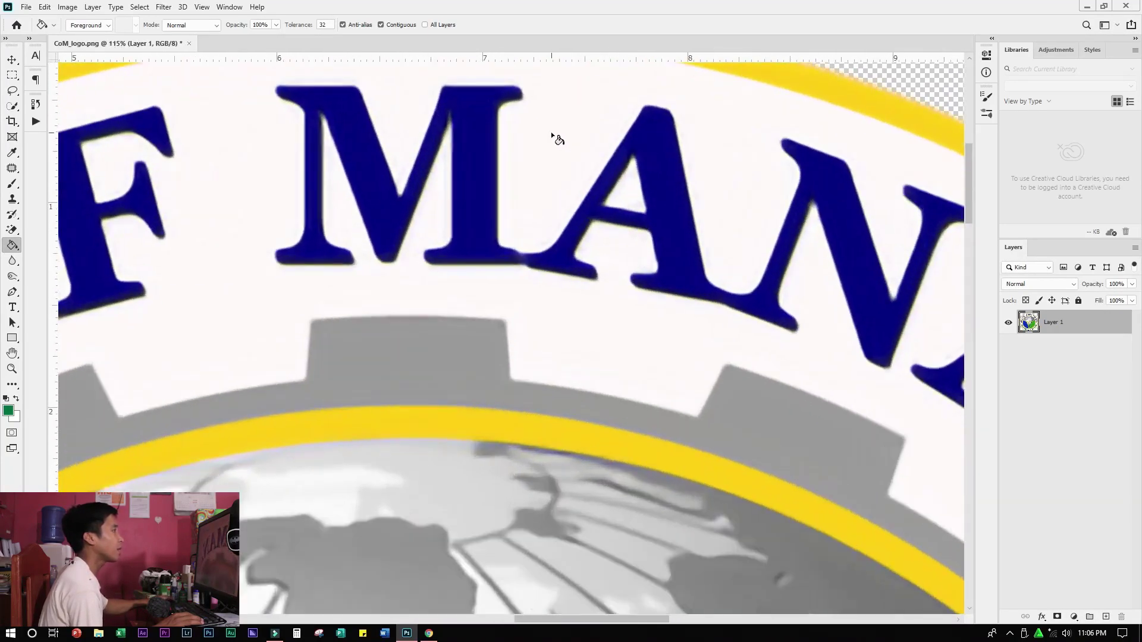
scroll(556, 138, "up", 1)
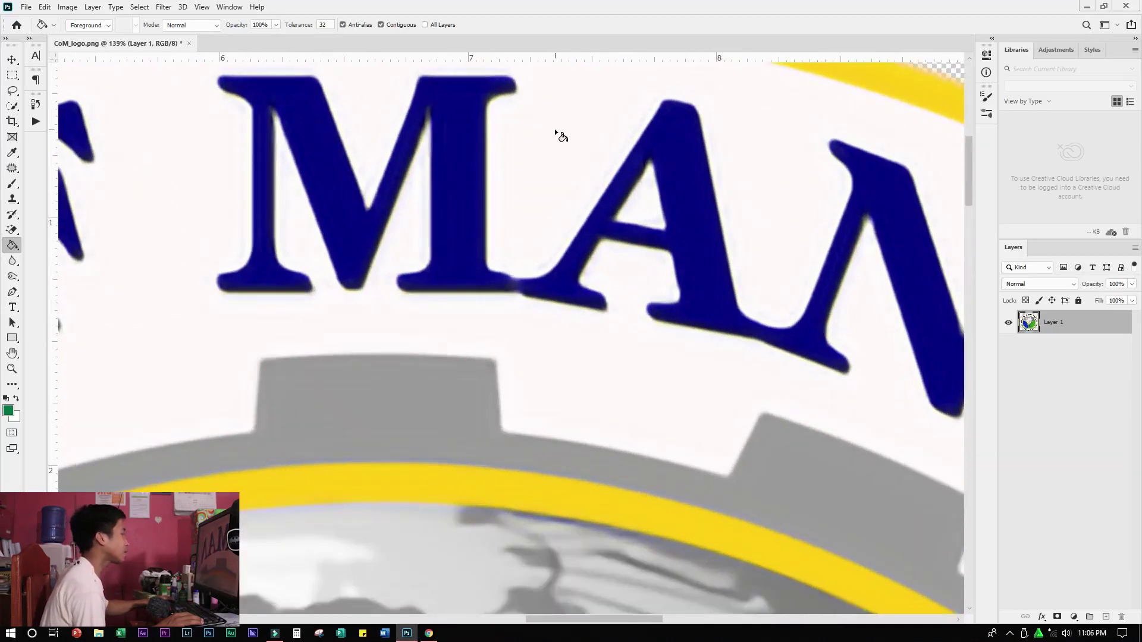
scroll(561, 134, "down", 9)
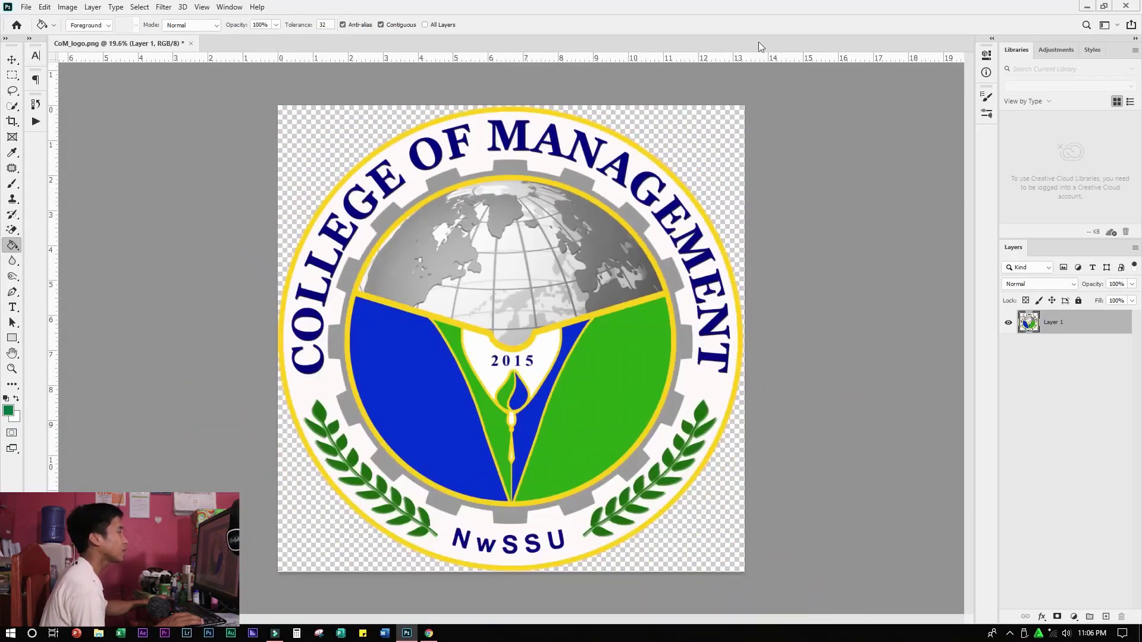
Step: Open images.jfif from the desktop as a separate Photoshop document alongside the CoM logo
left_click(1086, 6)
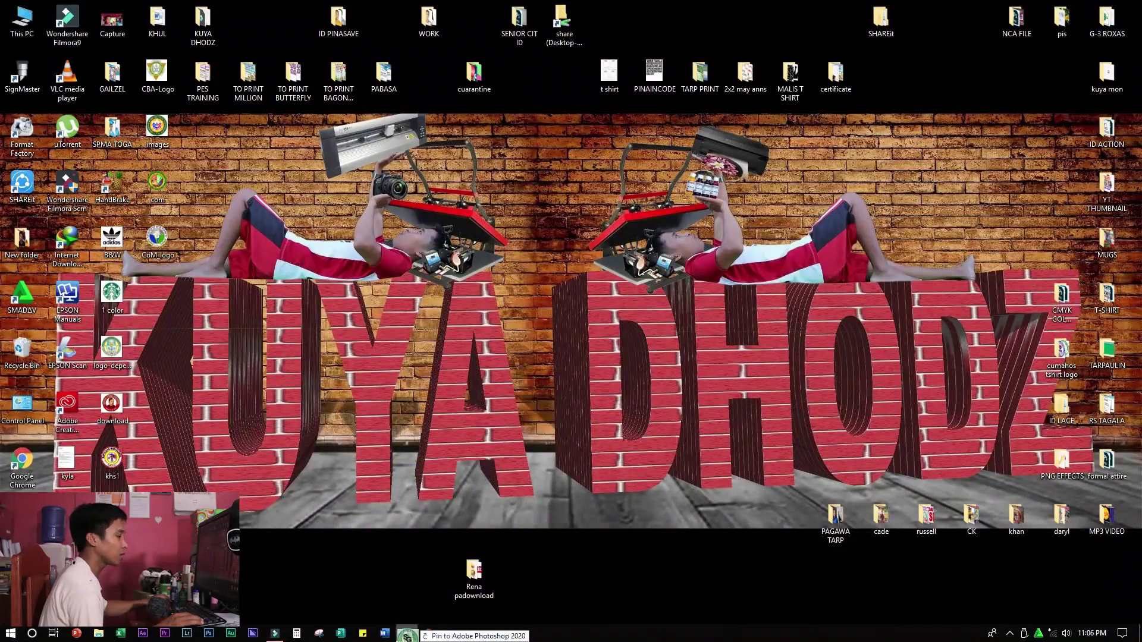
left_click(407, 632)
left_click_drag(680, 92, 734, 43)
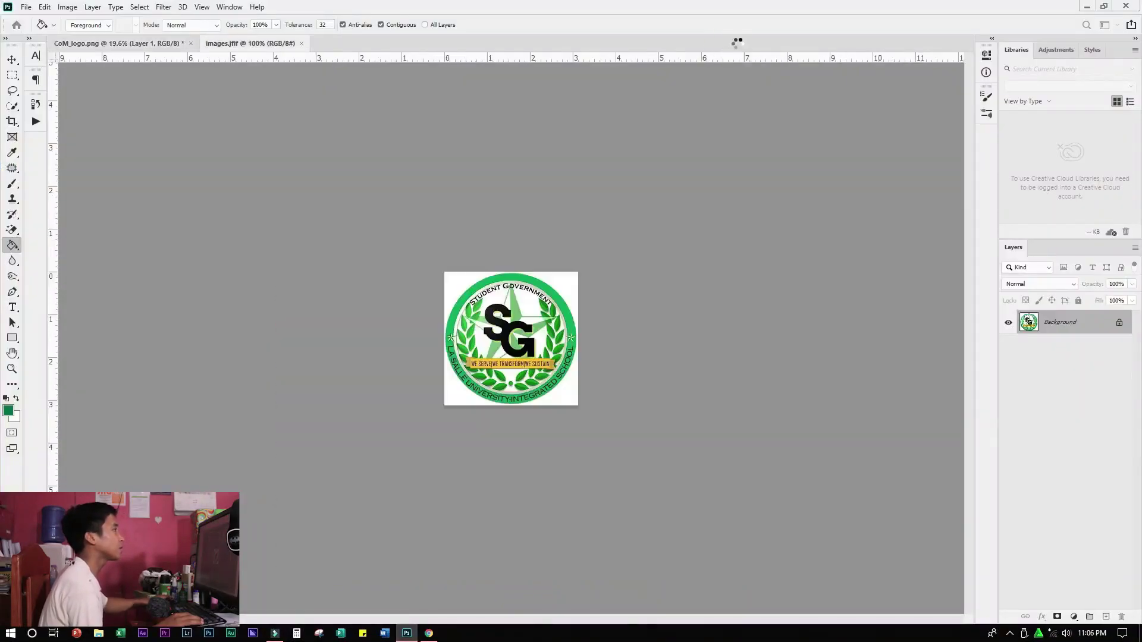
Step: Resample images.jfif to 4000 × 4000 pixels at 300 pixels/inch with Preserve Details 2.0
scroll(538, 320, "up", 2)
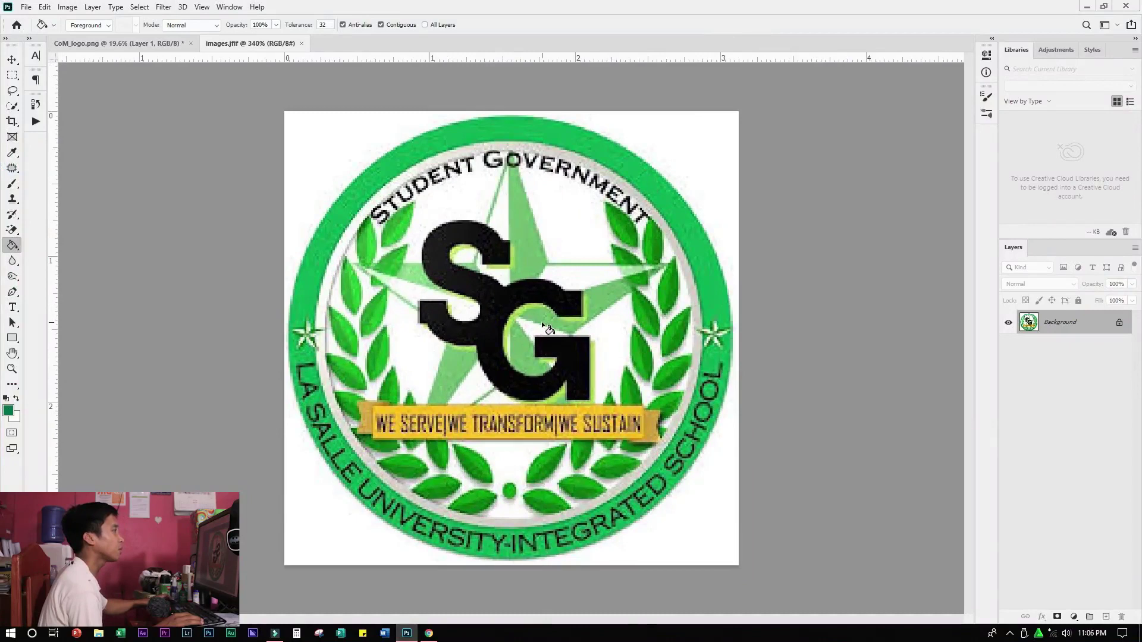
scroll(537, 333, "up", 1)
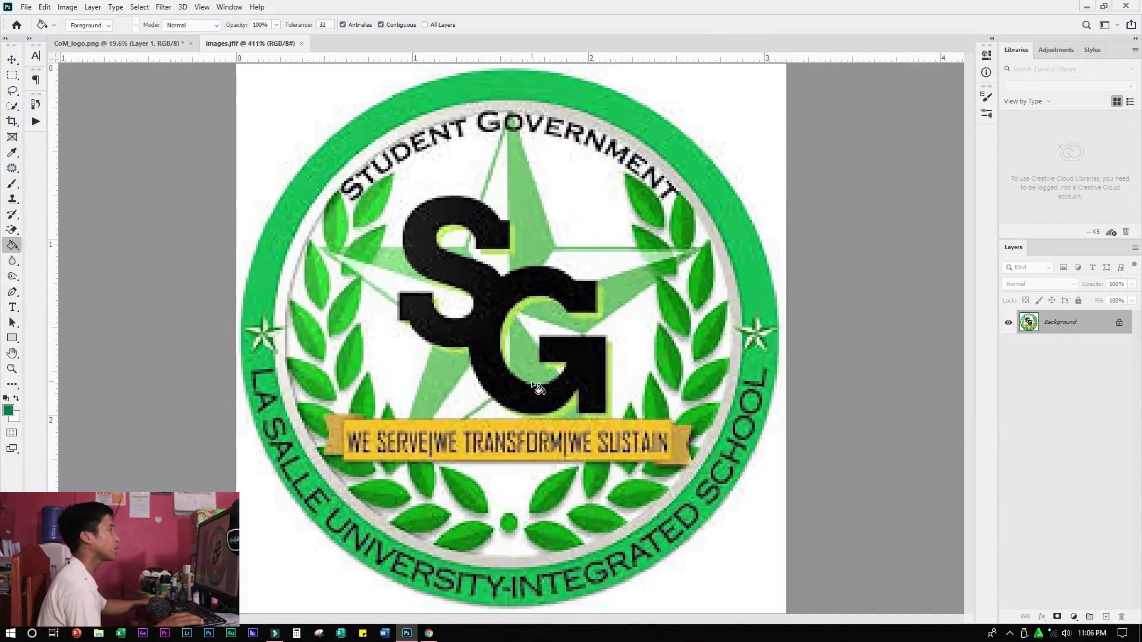
scroll(538, 388, "up", 1)
scroll(536, 387, "down", 2)
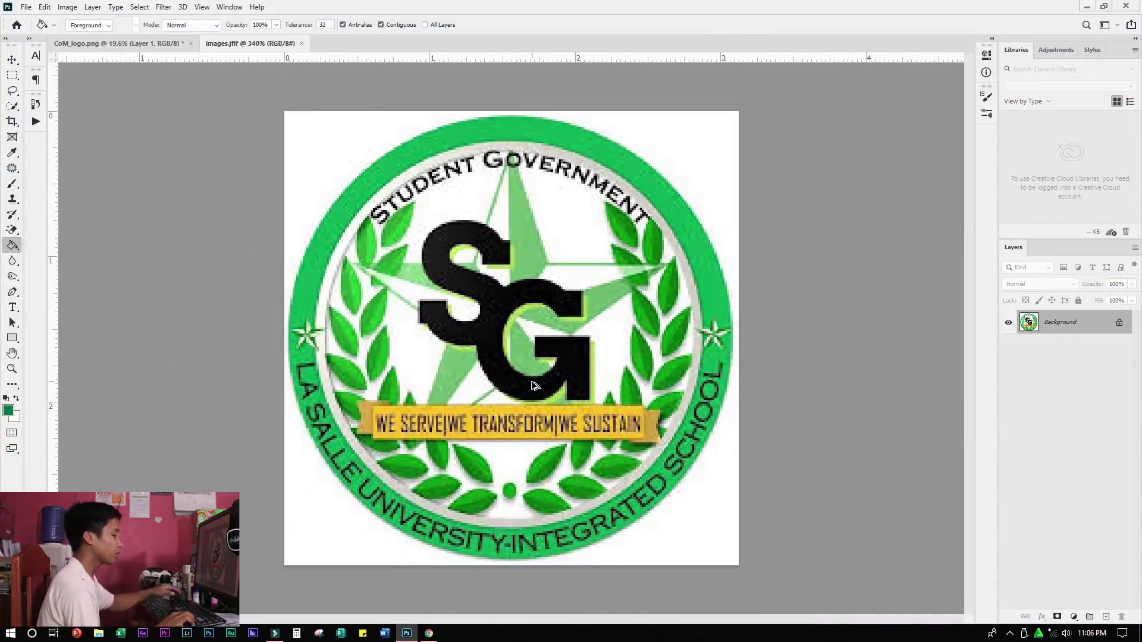
key("ctrl+alt+i")
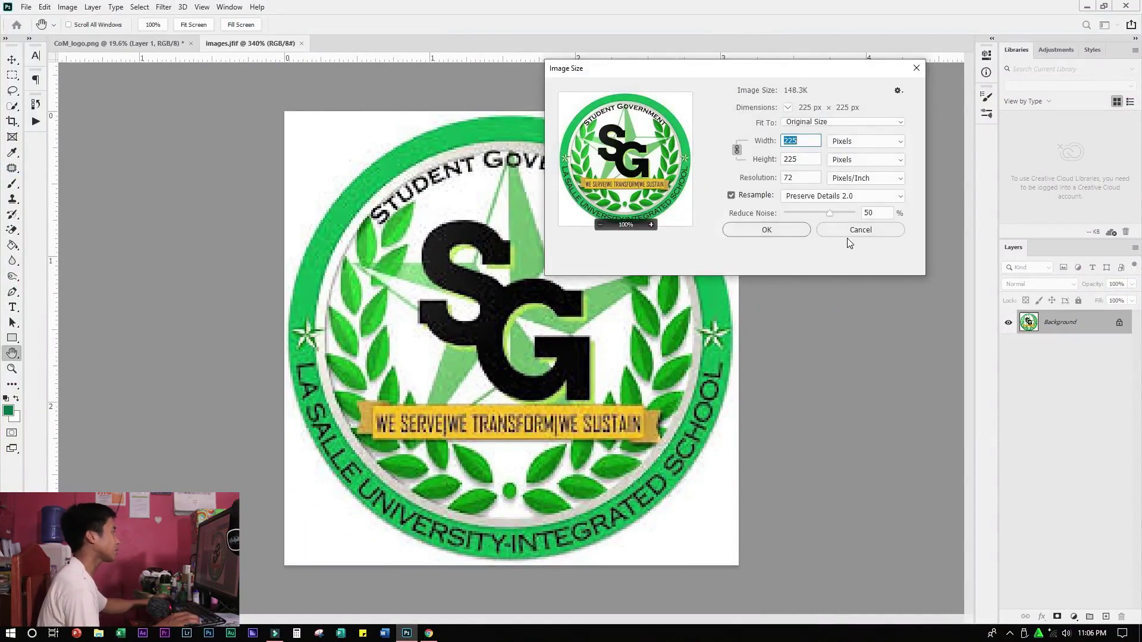
double_click(789, 178)
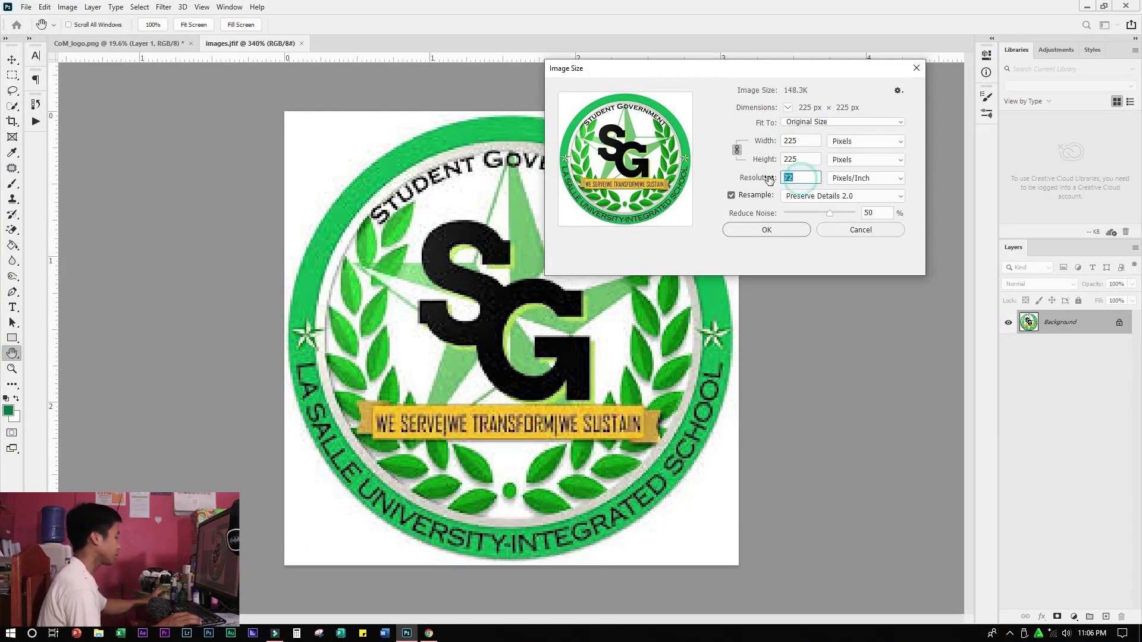
type("300")
left_click(813, 157)
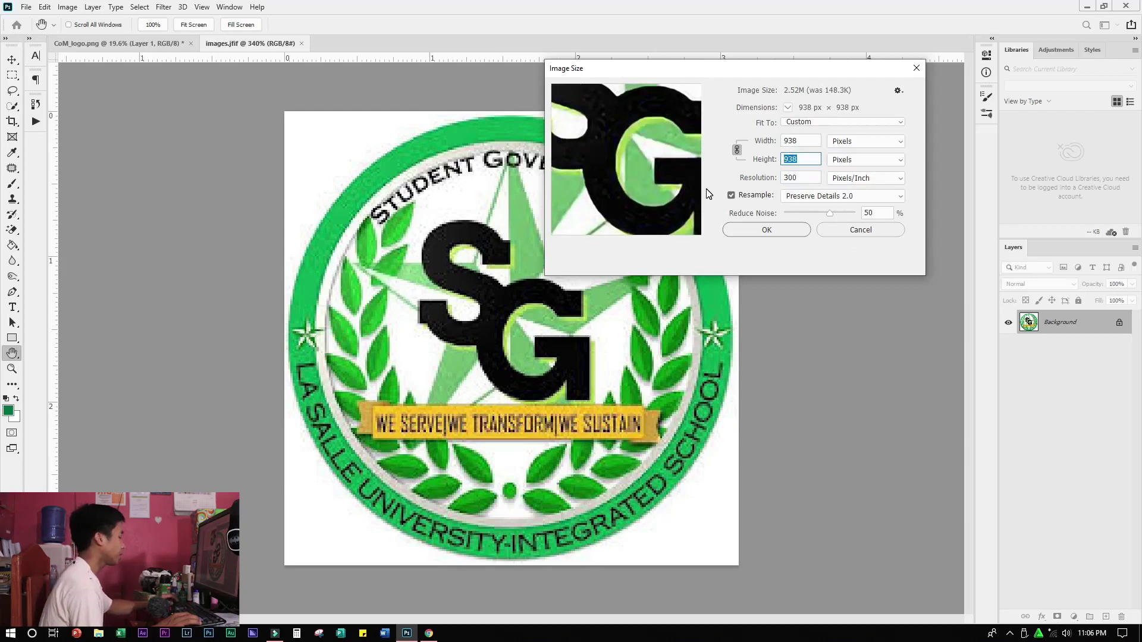
type("4000")
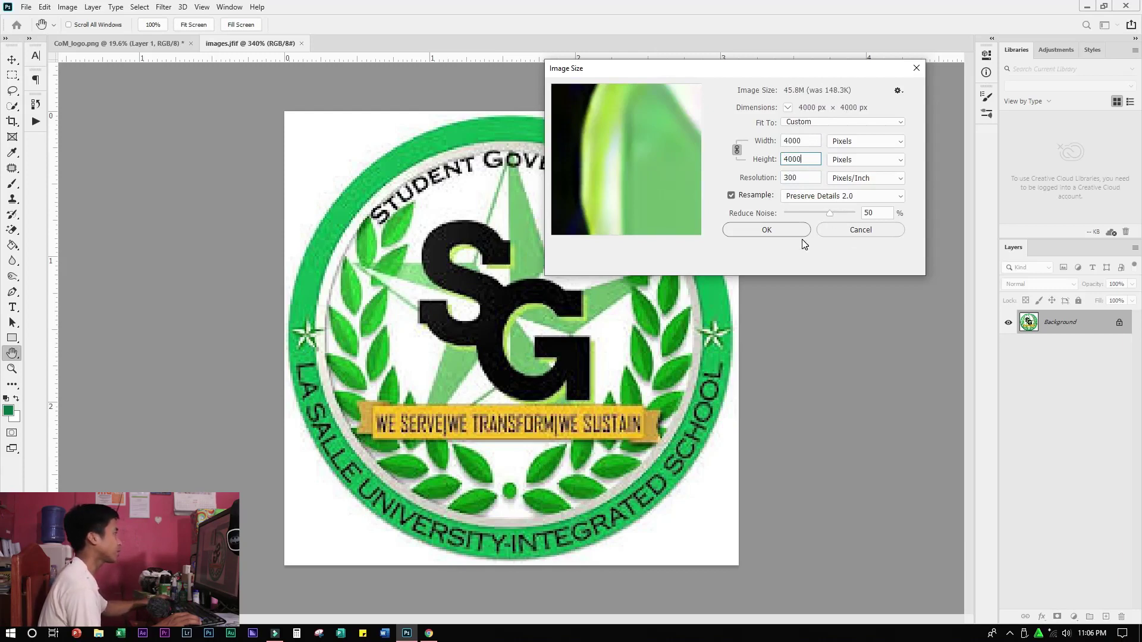
left_click(781, 232)
Step: Examine the enlarged student government seal's SG letters, rim lettering, laurel leaves and banner for quality
scroll(686, 226, "down", 5)
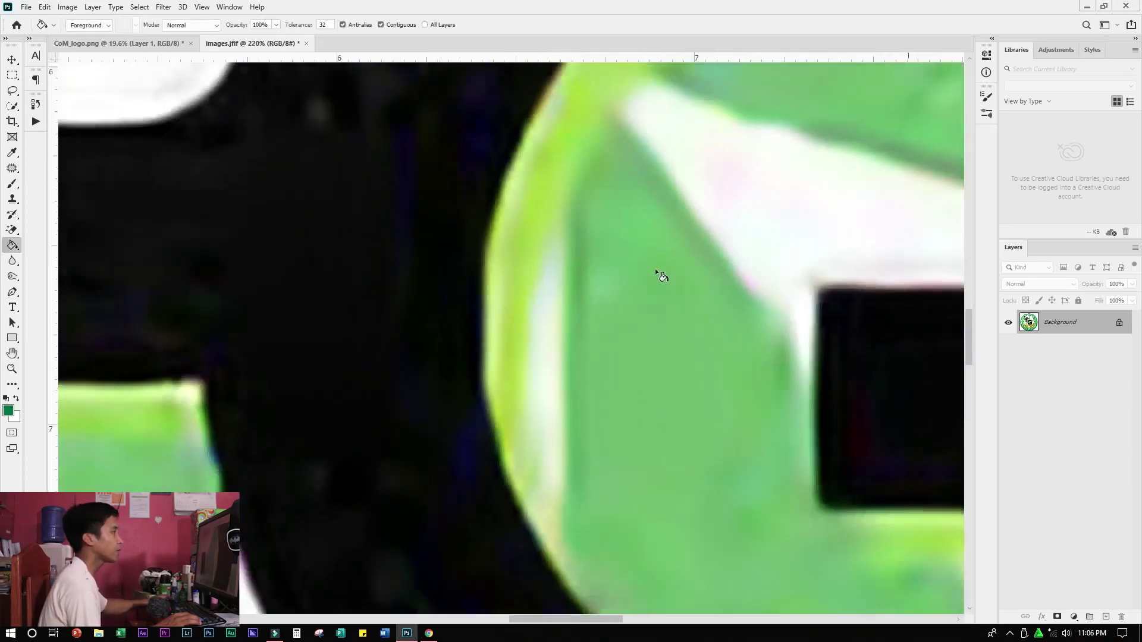
key("g")
scroll(613, 306, "down", 5)
scroll(465, 139, "up", 3)
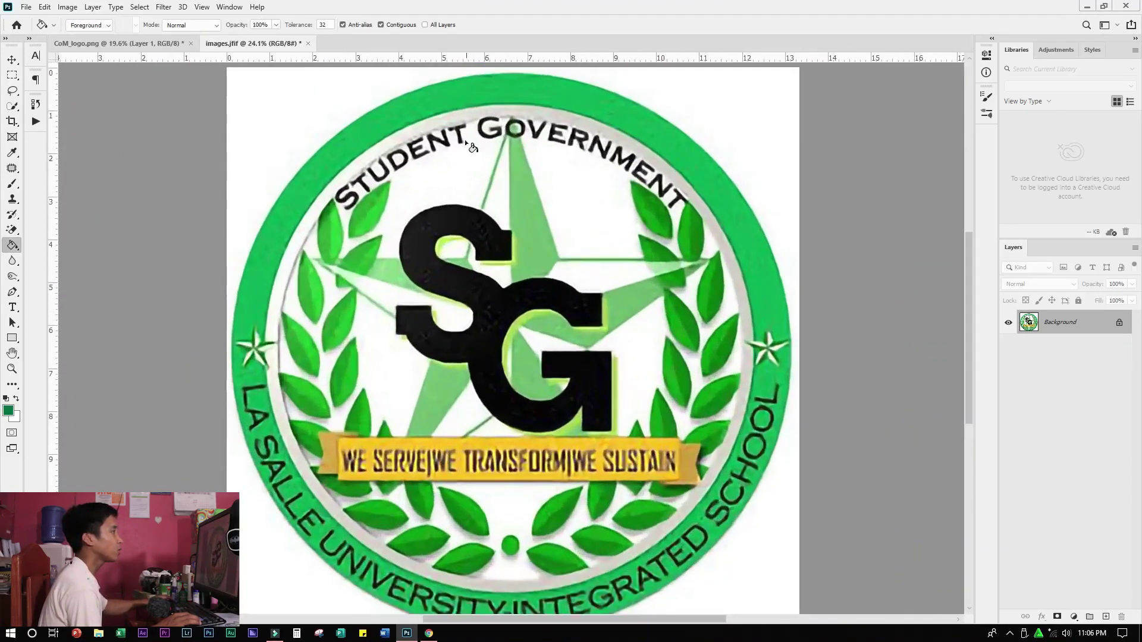
scroll(462, 119, "down", 2)
scroll(469, 117, "up", 1)
scroll(501, 170, "down", 3)
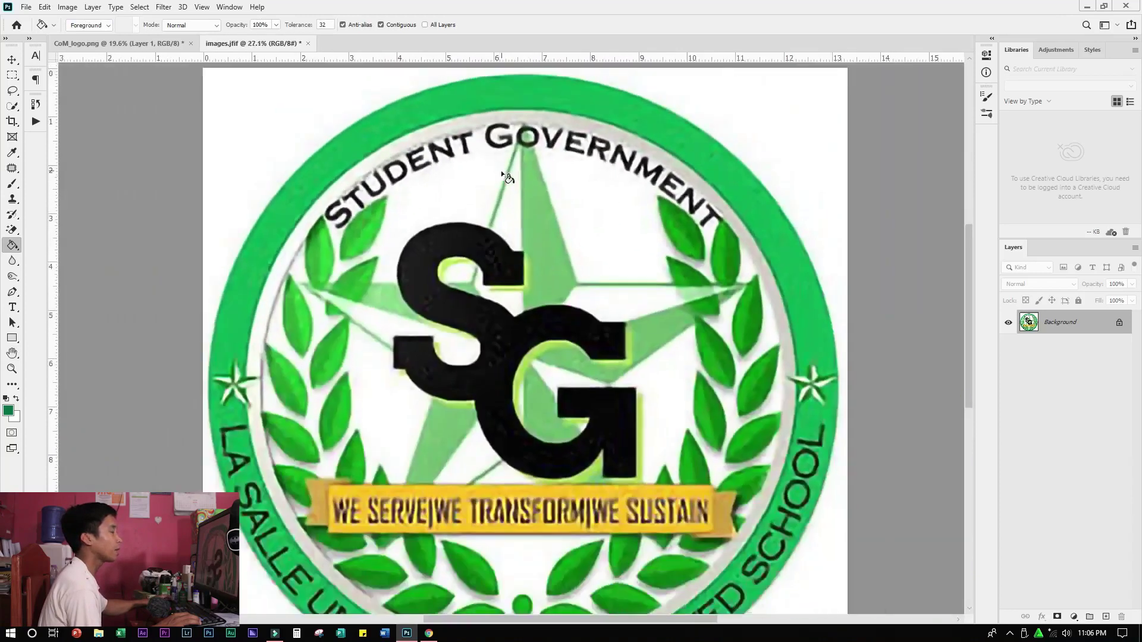
scroll(460, 582, "up", 2)
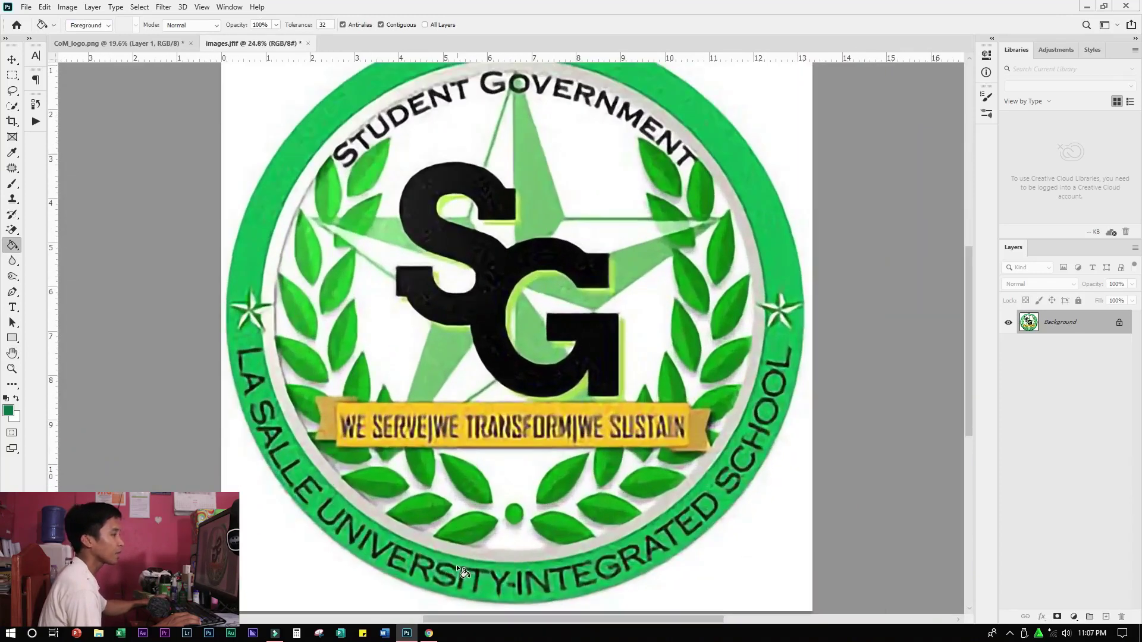
Step: Inspect the upscaled seal's lower rim lettering, motto banner and right-hand laurel leaves up close, and compare them with the whole seal
scroll(506, 592, "up", 2)
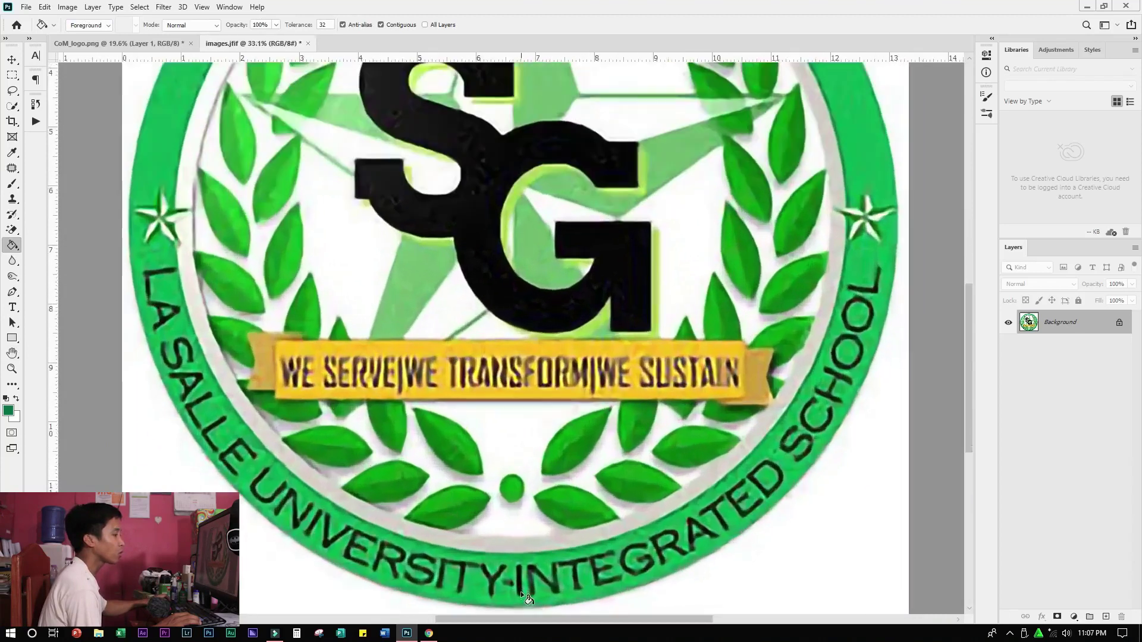
scroll(520, 594, "down", 2)
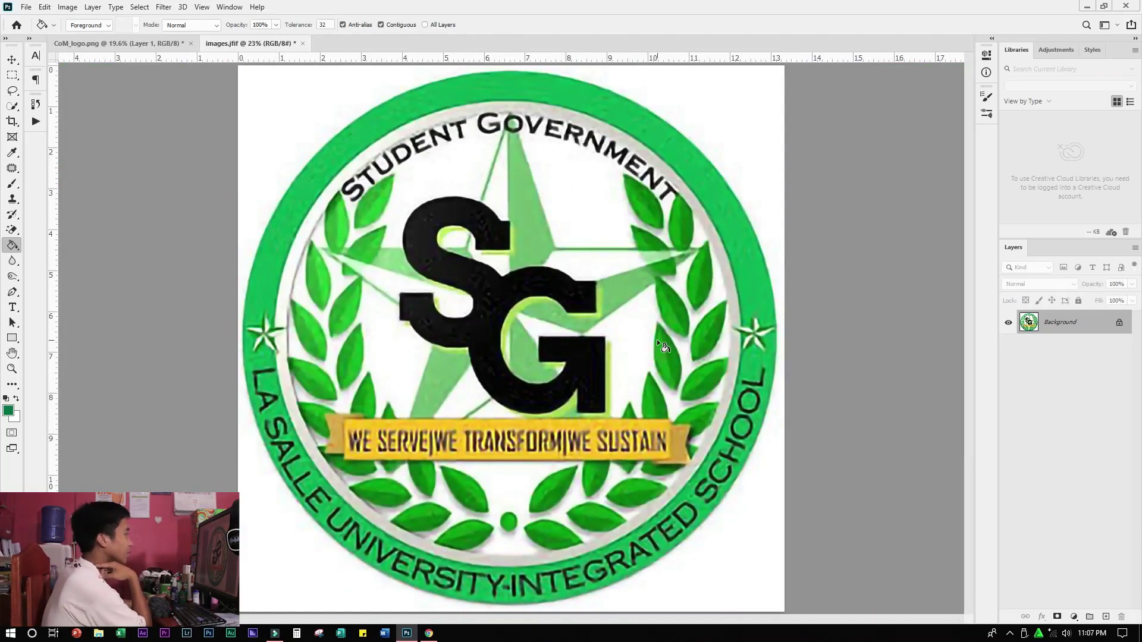
scroll(656, 339, "up", 2)
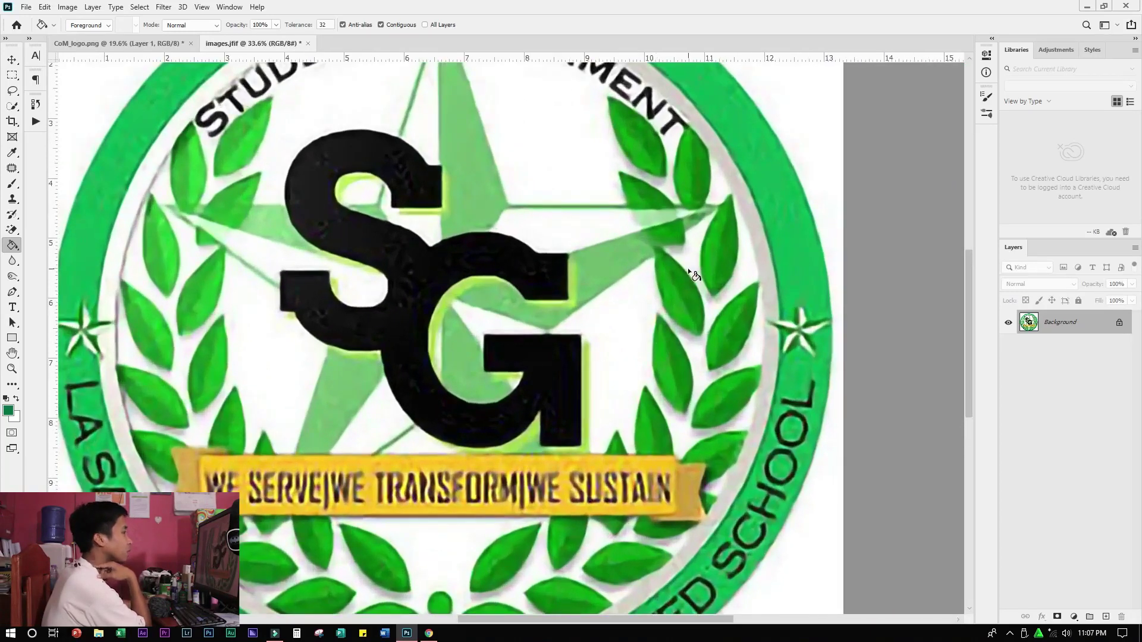
scroll(686, 267, "down", 1)
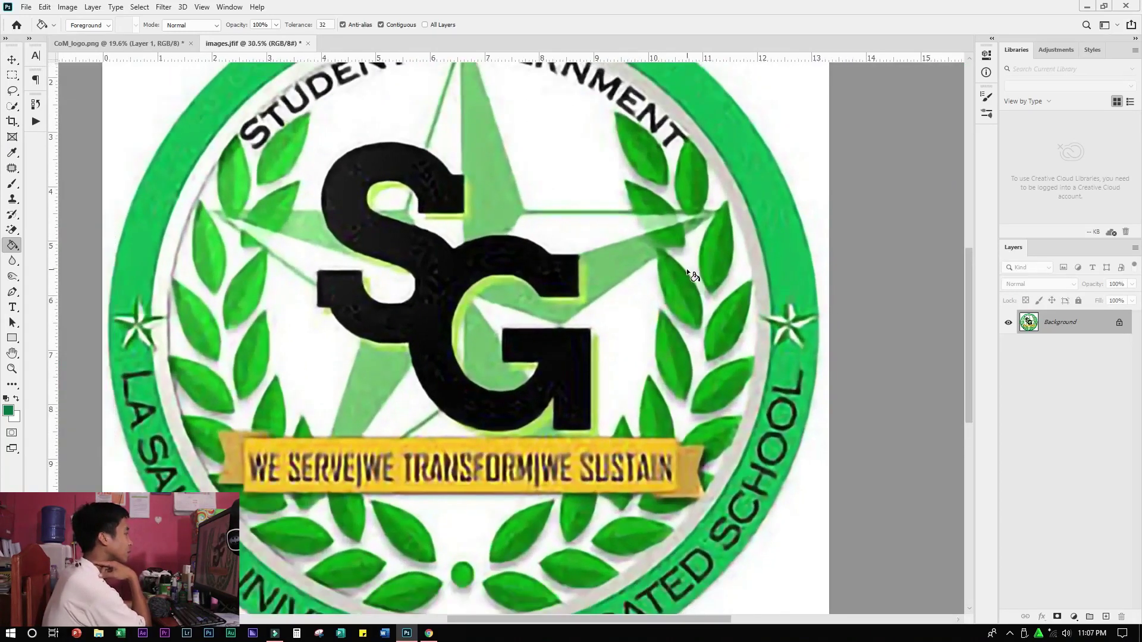
scroll(686, 271, "down", 2)
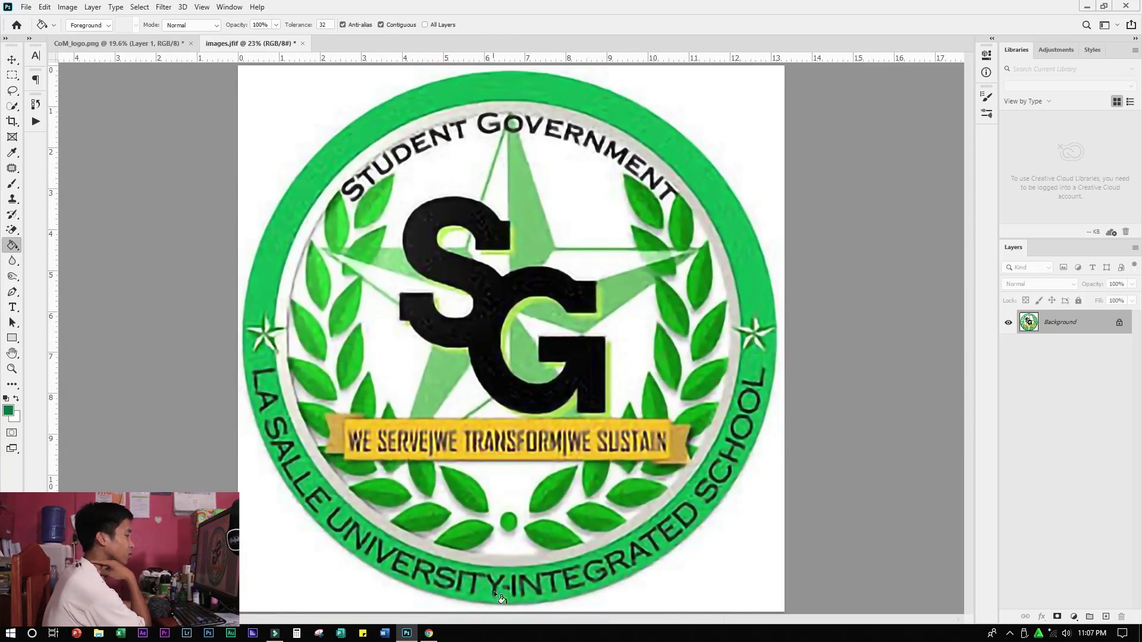
scroll(494, 590, "up", 2)
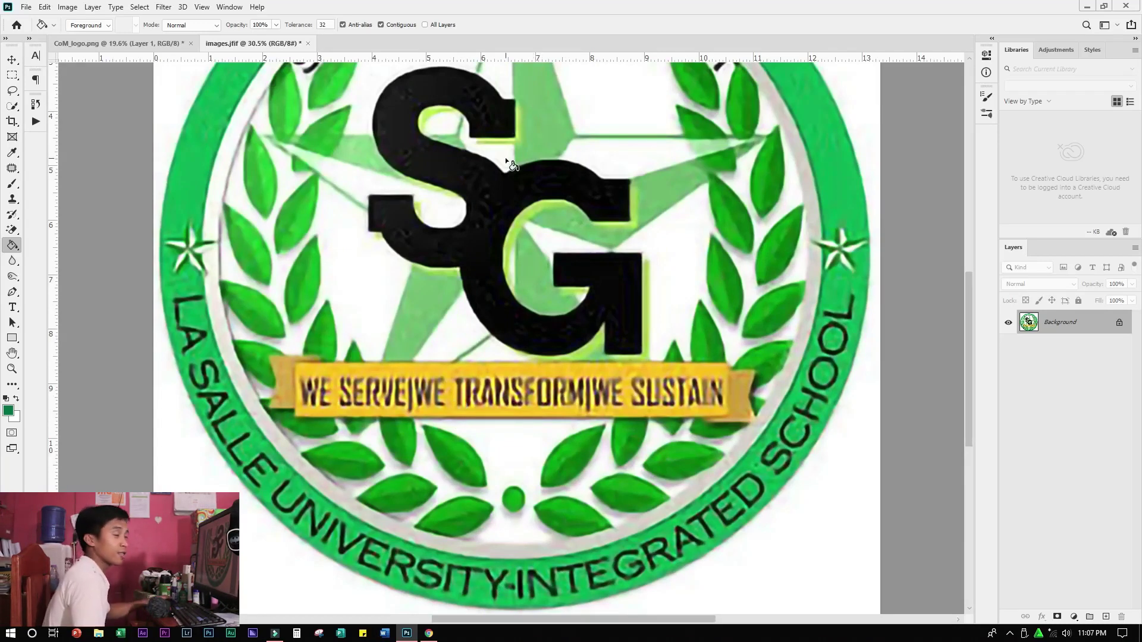
key("ctrl+0")
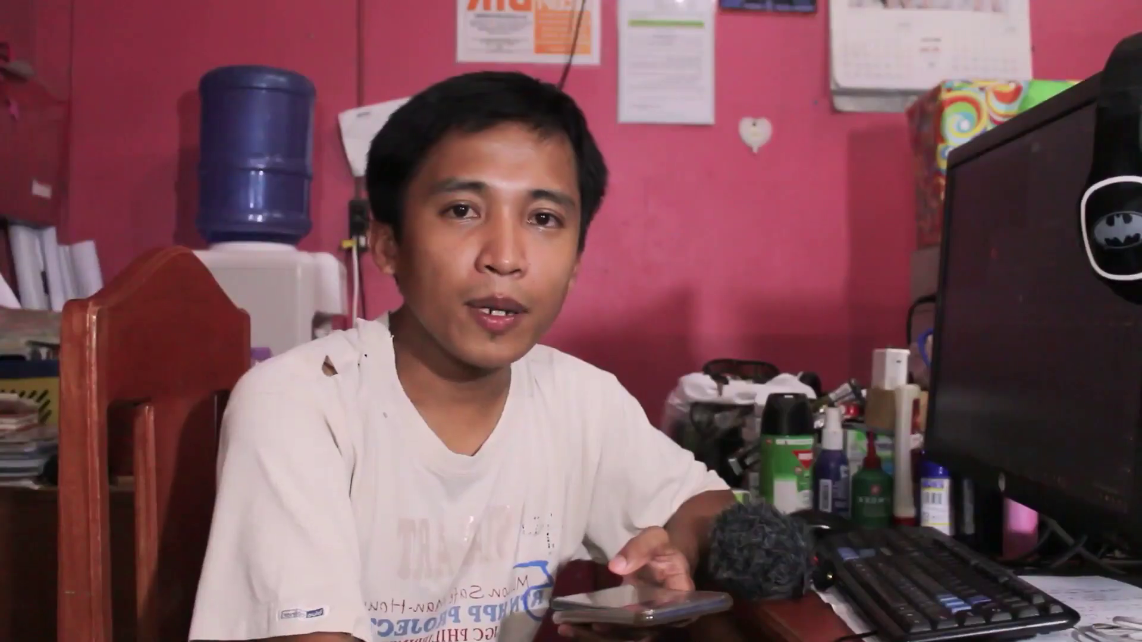